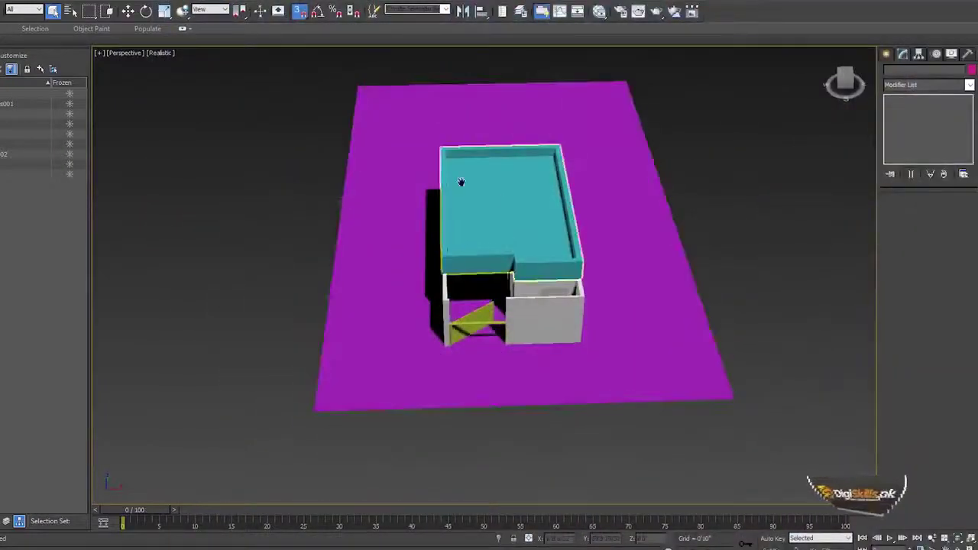
Marquee-select every house object and the ground plane, then Shift-drag a copy aside.
mouse_move(461, 182)
middle_mouse_down()
mouse_move(376, 143)
mouse_move(393, 176)
middle_mouse_up()
left_click(437, 188)
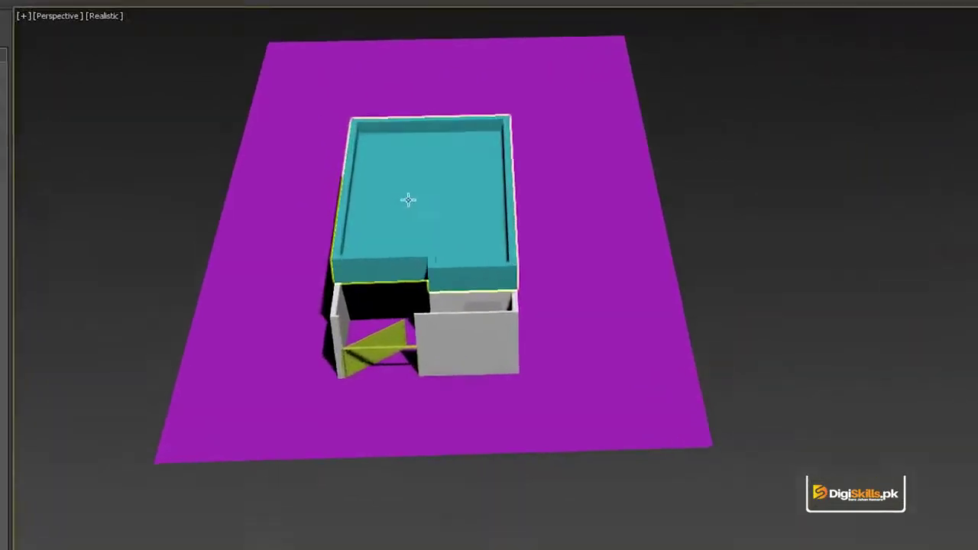
scroll(423, 201, "down", 4)
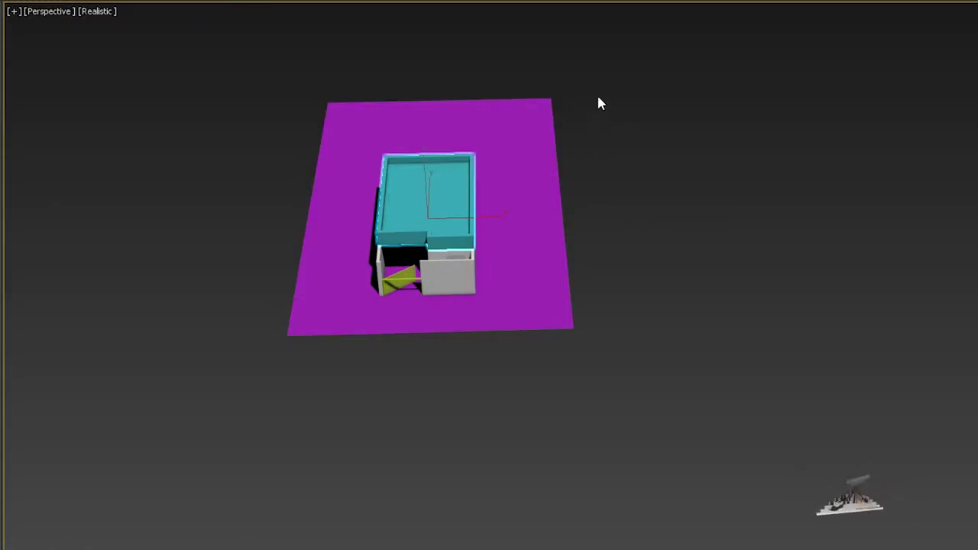
left_click_drag(620, 59, 231, 422)
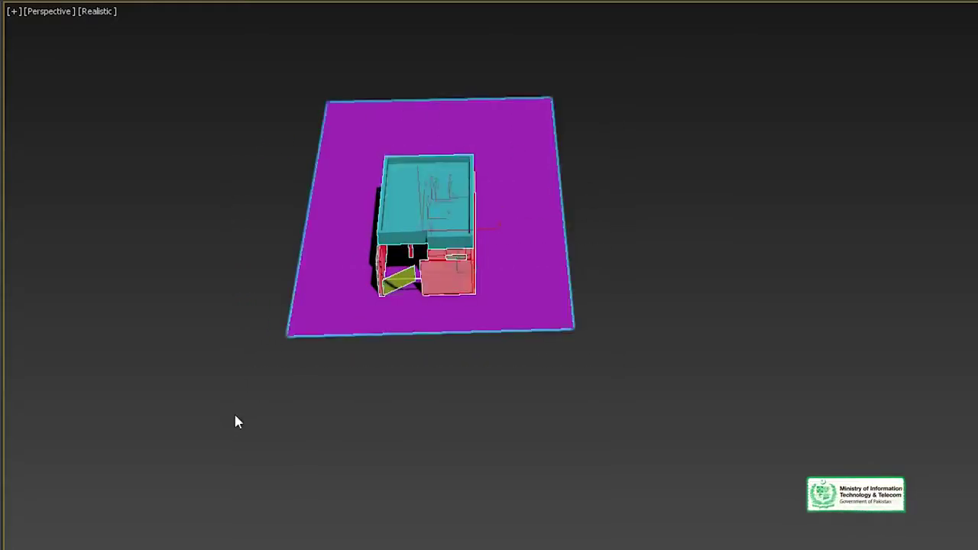
key("w")
mouse_move(475, 310)
left_mouse_down()
mouse_move(375, 311)
mouse_move(491, 286)
mouse_move(476, 282)
mouse_move(471, 291)
mouse_move(726, 267)
mouse_move(804, 248)
mouse_move(814, 264)
left_mouse_up()
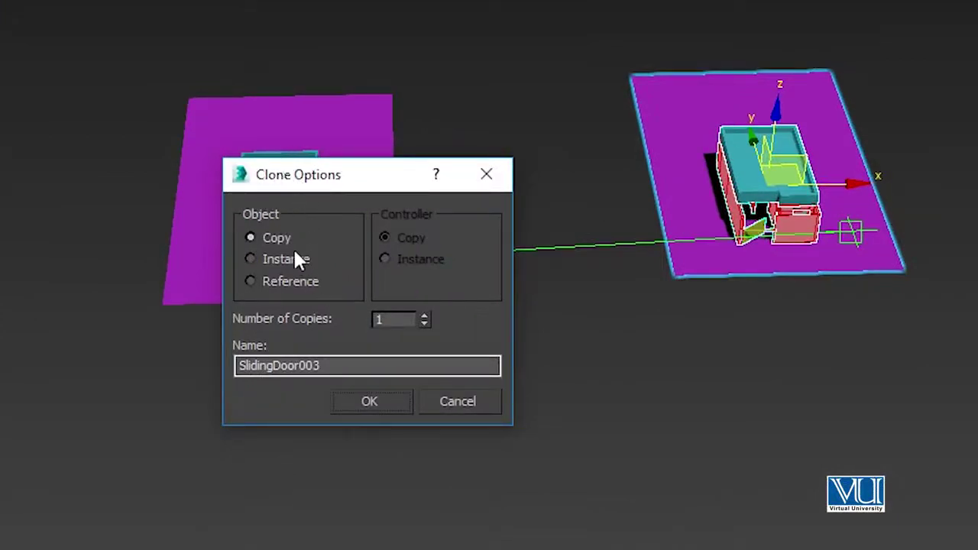
Confirm the copy, then reselect the copied house and clone it once more beside it.
left_click(385, 400)
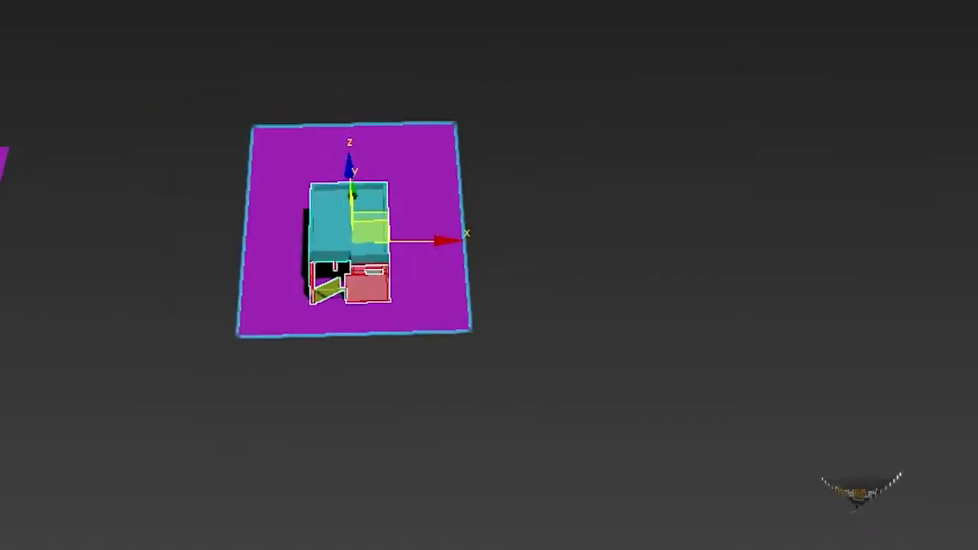
left_click_drag(566, 35, 164, 305)
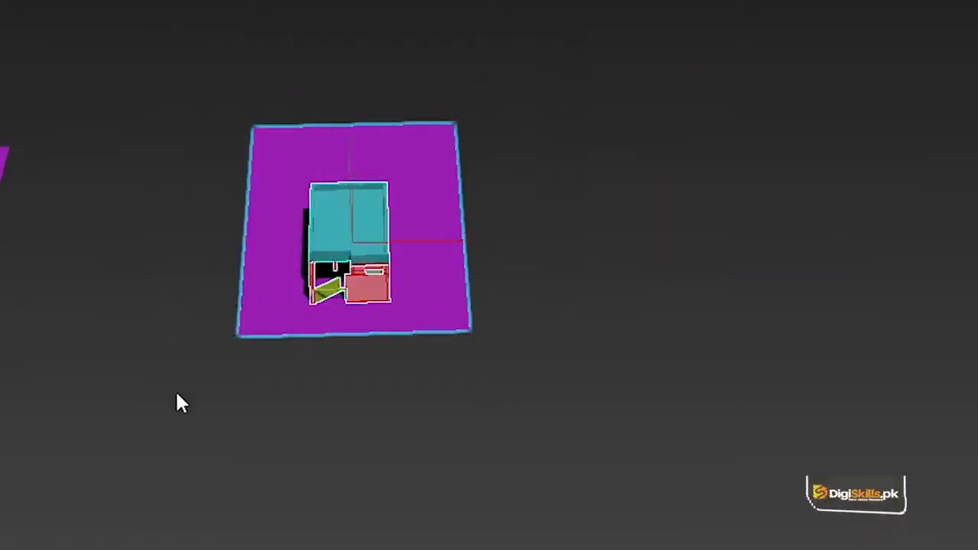
left_click_drag(545, 38, 138, 402)
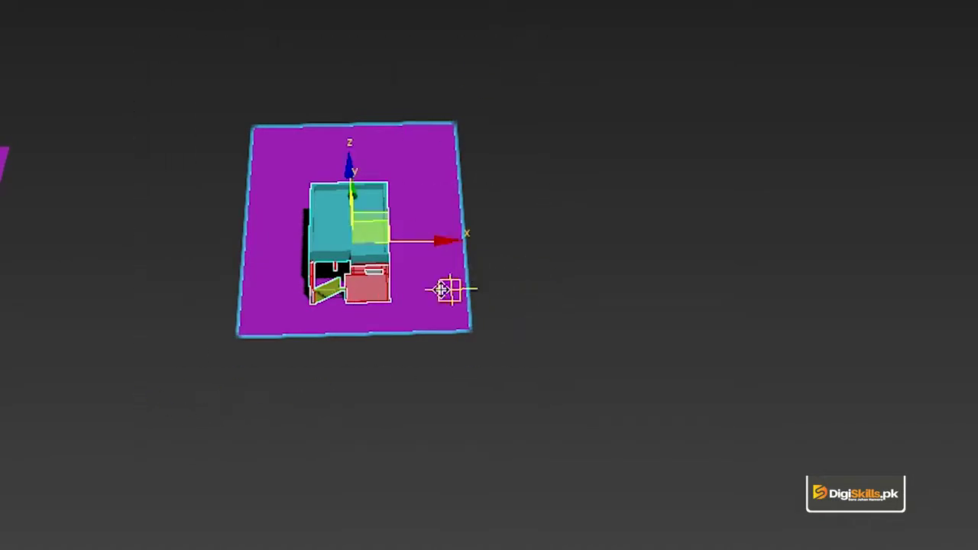
mouse_move(435, 307)
left_mouse_down("shift")
mouse_move(670, 288)
mouse_move(948, 291)
mouse_move(947, 303)
left_mouse_up("shift")
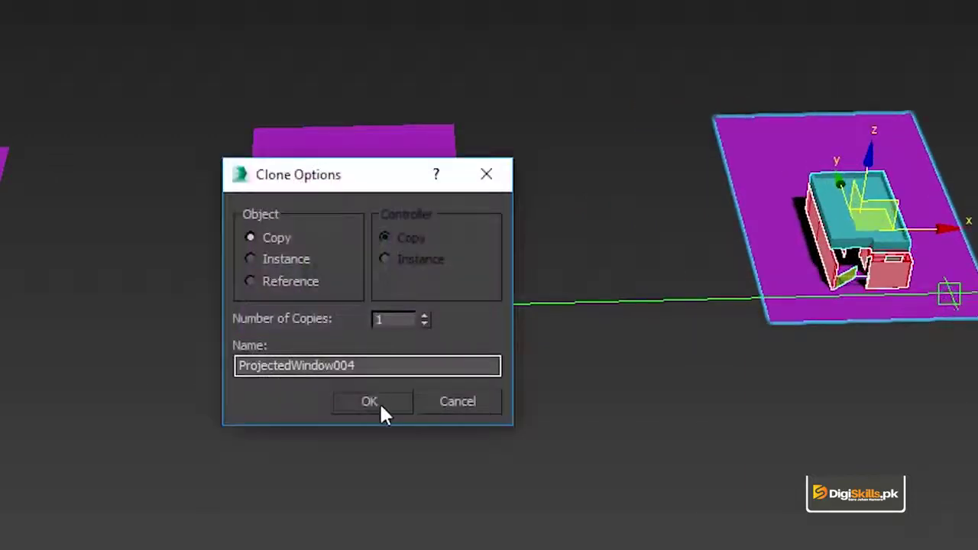
left_click(370, 401)
Move the teal roof tank off the building onto open ground.
middle_click_drag(380, 408, 535, 332)
scroll(535, 332, "up", 5)
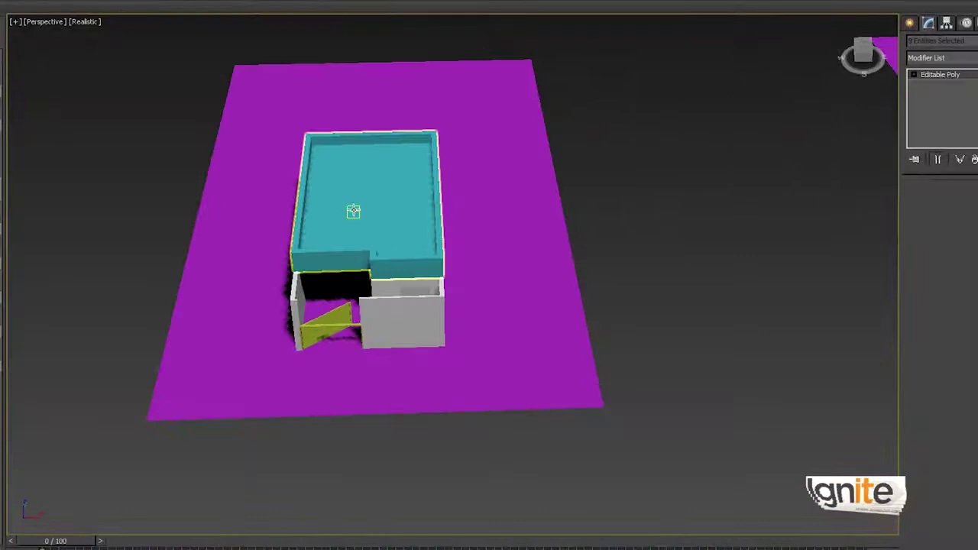
left_click(353, 211)
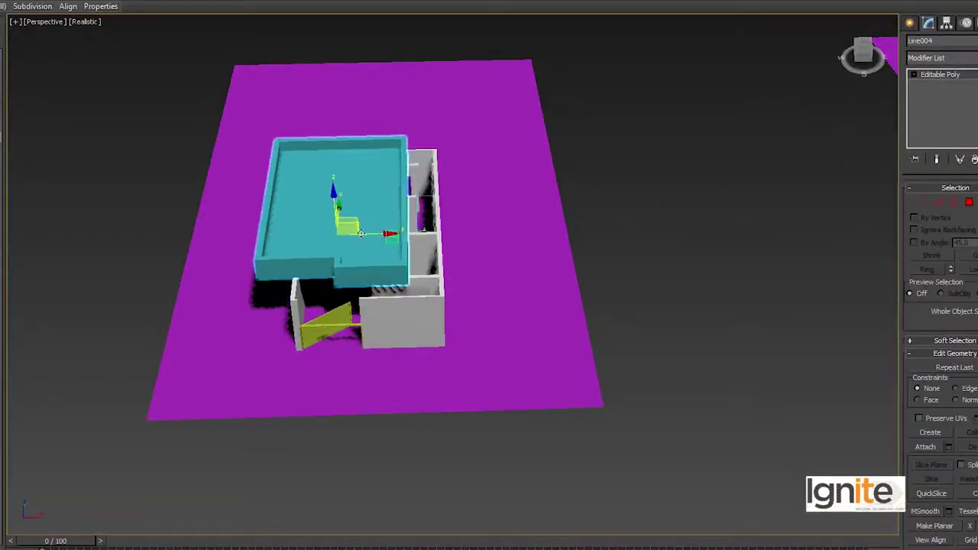
left_click_drag(422, 229, 290, 203)
Select the building walls and open the Slate Material Editor with M.
mouse_move(428, 222)
middle_mouse_down()
mouse_move(357, 225)
mouse_move(384, 262)
middle_mouse_up()
left_click(364, 239)
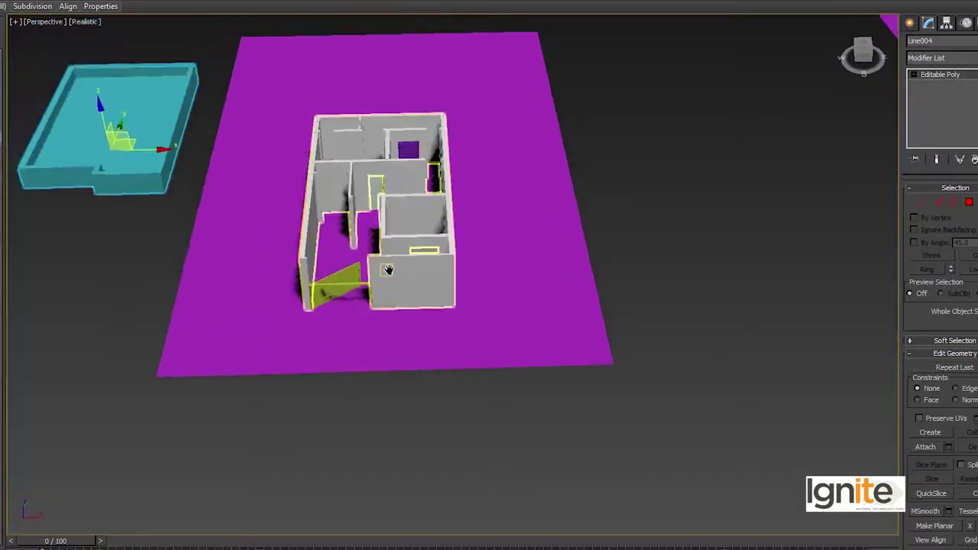
key("m")
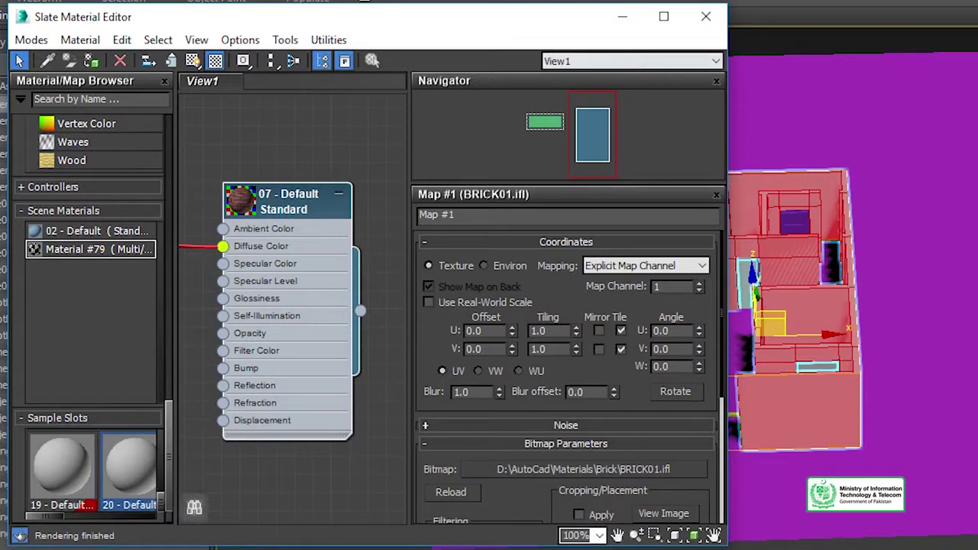
Delete the 07 - Default material node from the View1 workspace.
left_click(297, 225)
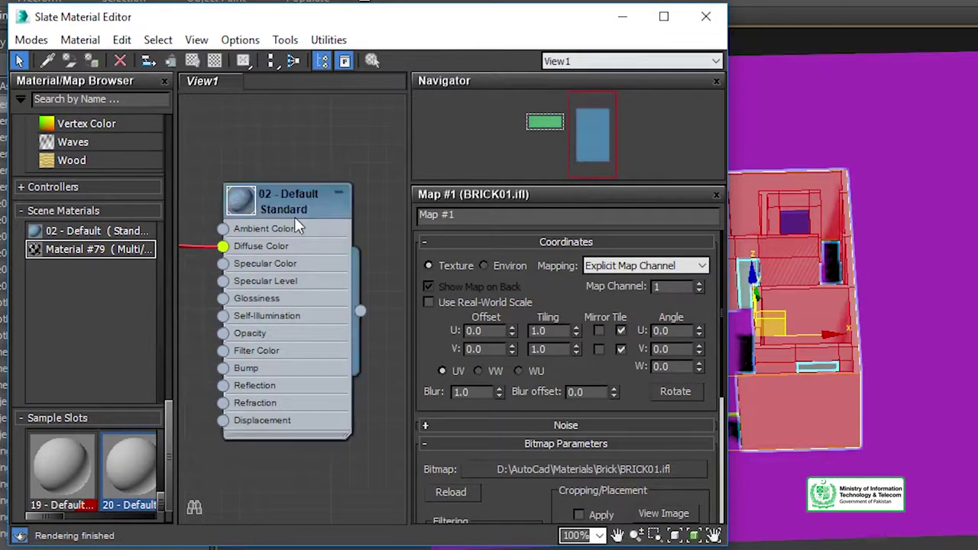
left_click(300, 260)
key("Delete")
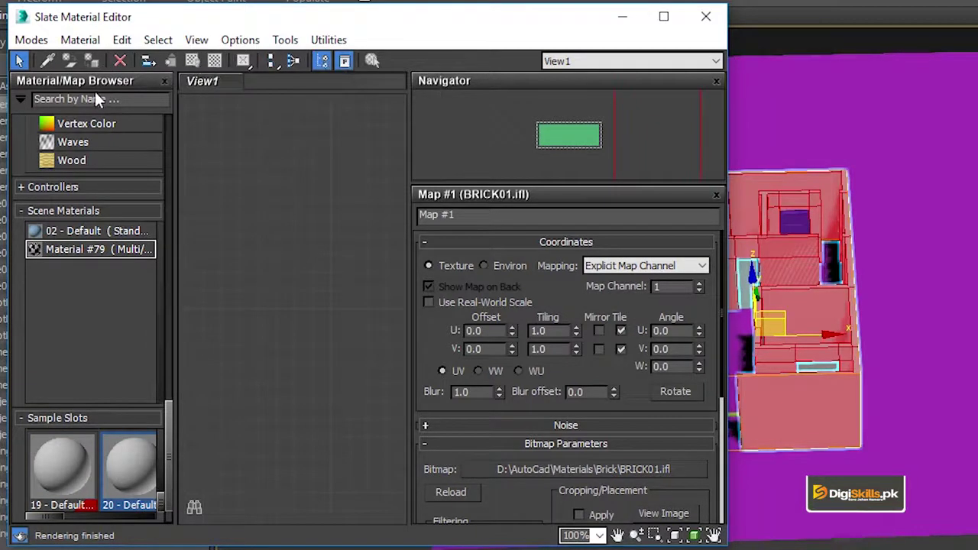
Add the 19 - Default material node to View1 and show its Blinn parameters and diffuse map list.
scroll(82, 152, "up", 4)
scroll(89, 144, "up", 10)
scroll(101, 140, "up", 5)
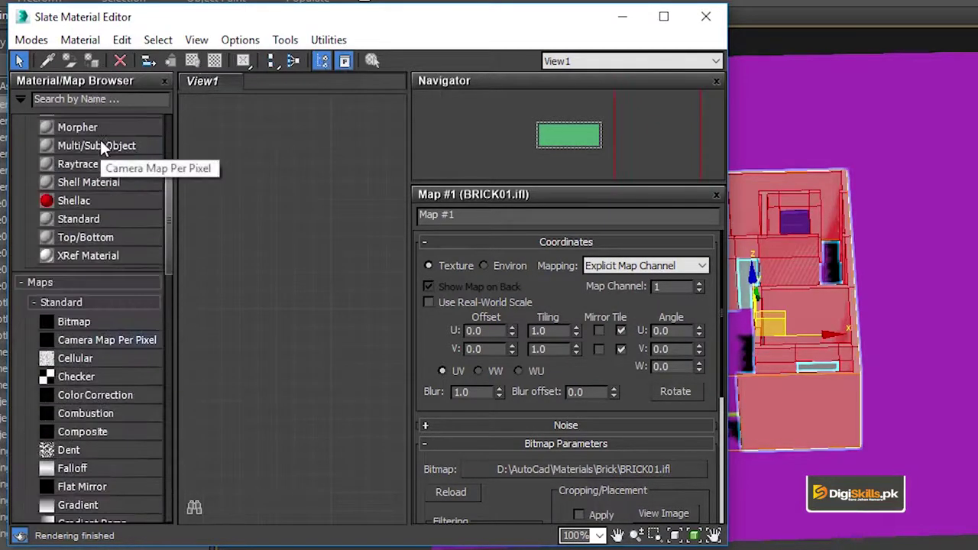
scroll(100, 140, "up", 3)
scroll(102, 321, "down", 6)
scroll(105, 274, "down", 1)
scroll(99, 275, "down", 15)
scroll(98, 336, "down", 2)
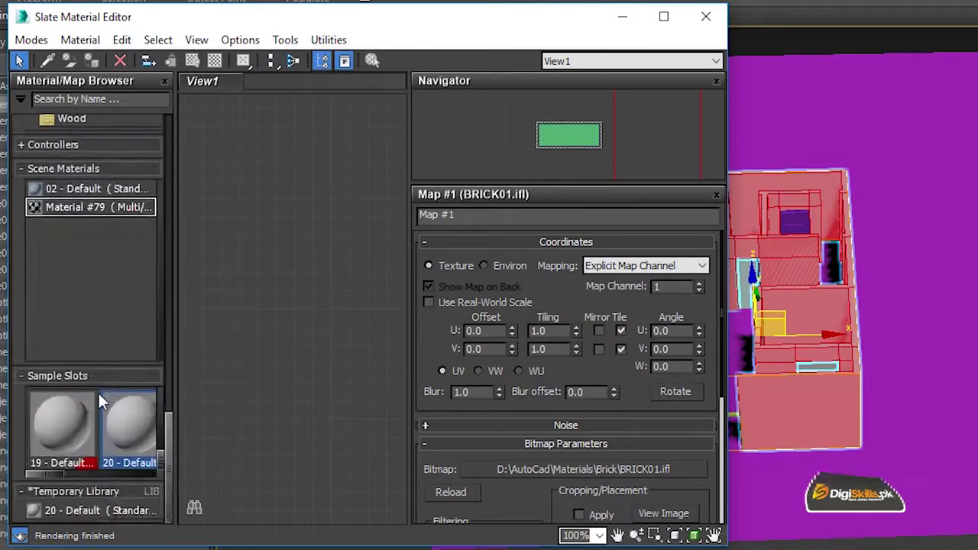
double_click(63, 418)
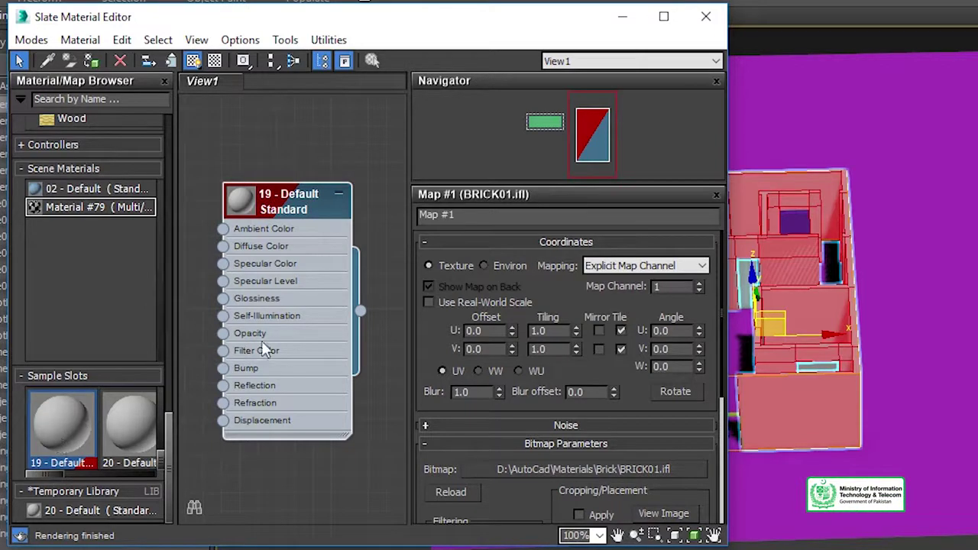
double_click(251, 244)
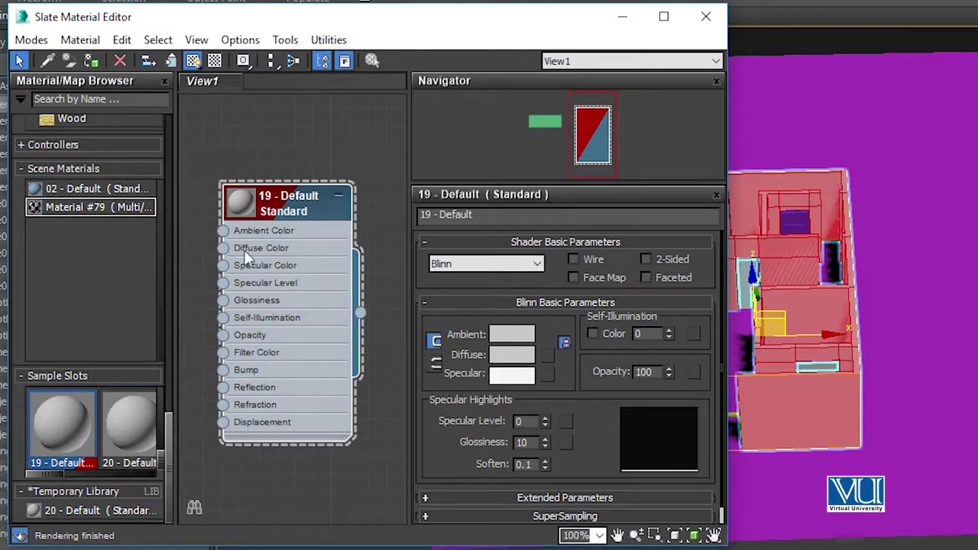
left_click(547, 354)
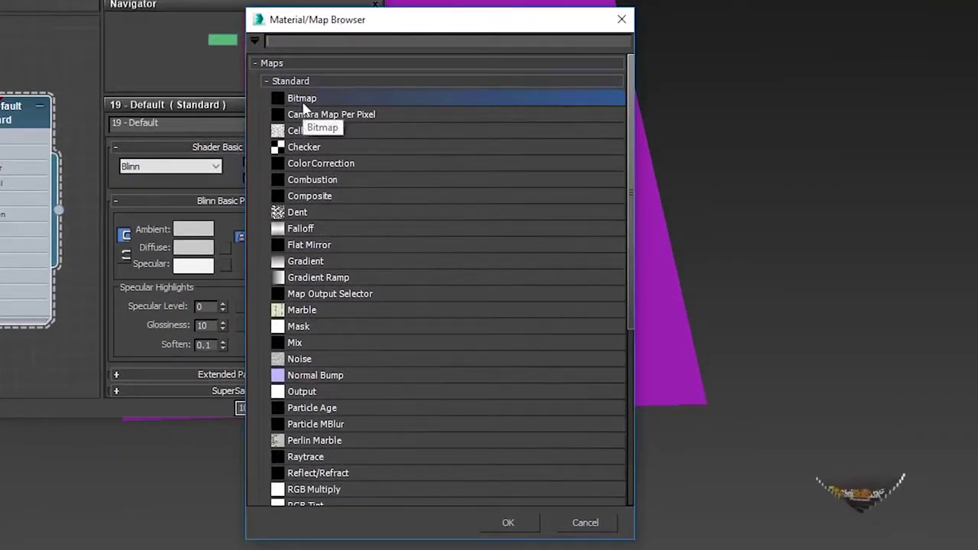
Give the 19 - Default diffuse a Bitmap map (Map #6) without an image and show its settings.
double_click(302, 99)
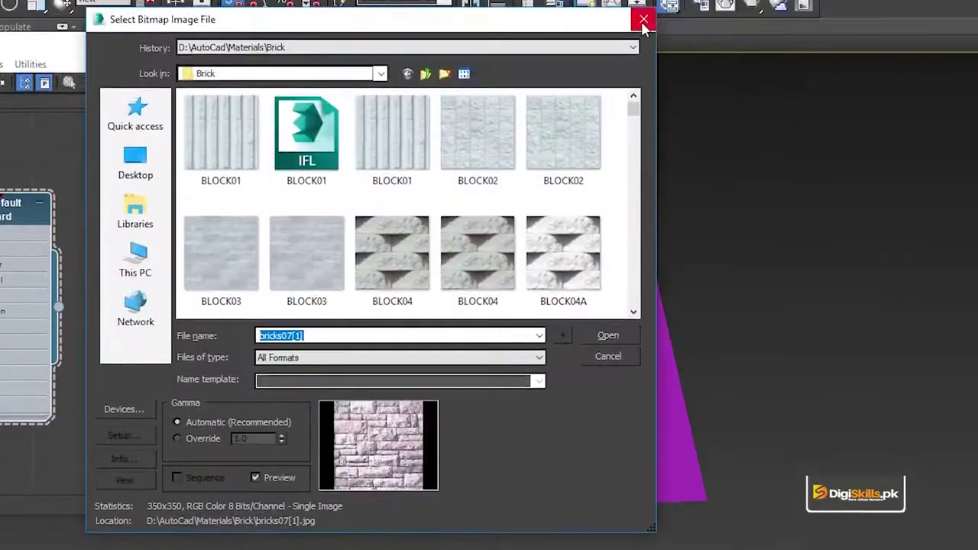
left_click(645, 21)
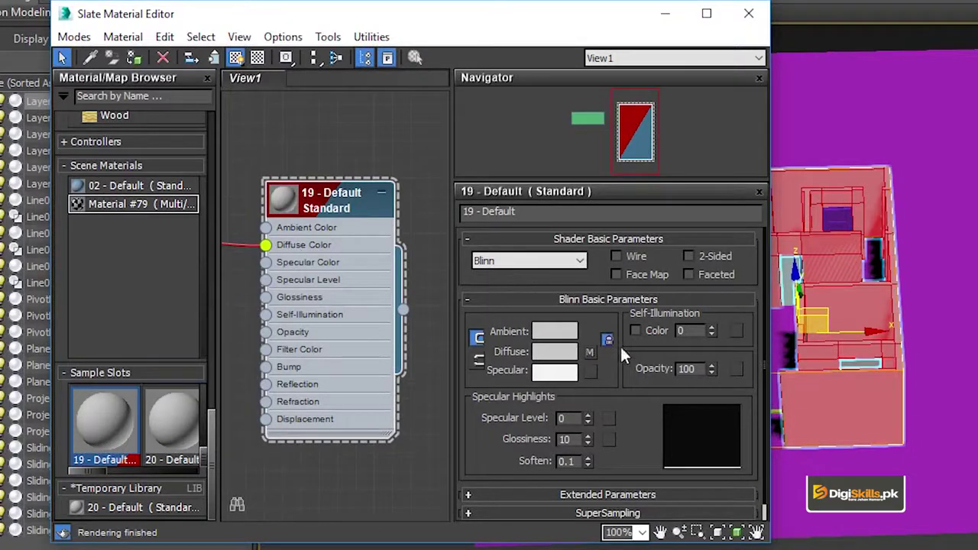
left_click(592, 353)
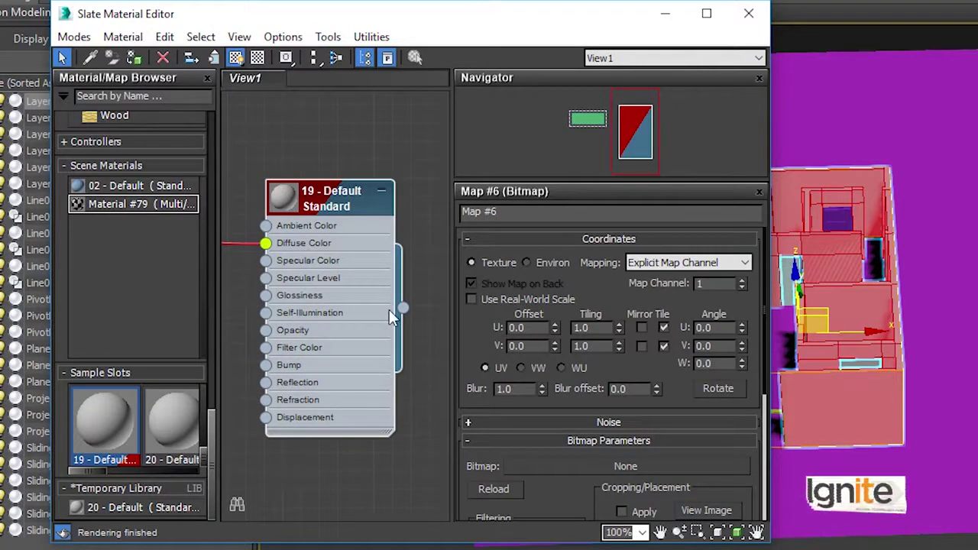
Replace the 19 - Default node with 20 - Default and give its diffuse a Bitmap map.
key("Delete")
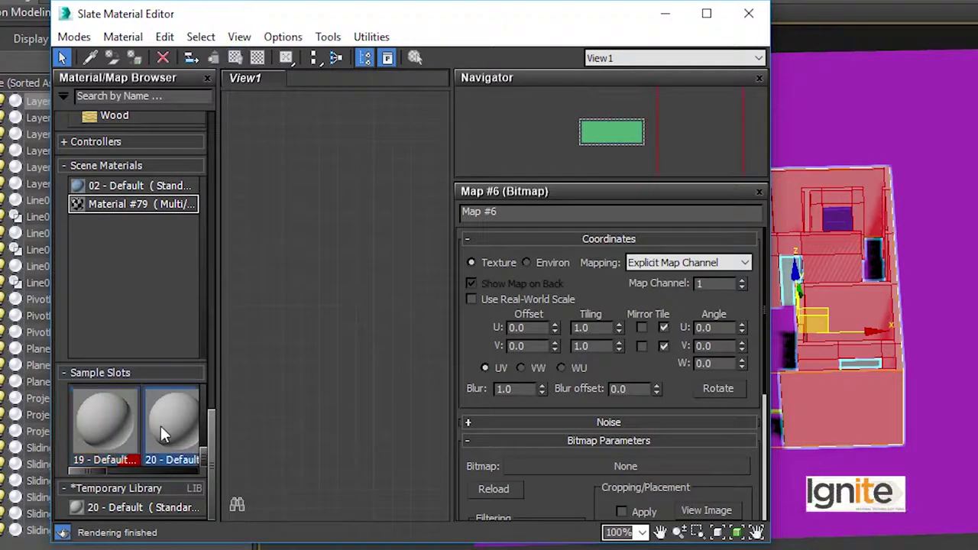
left_click_drag(160, 426, 273, 268)
double_click(293, 242)
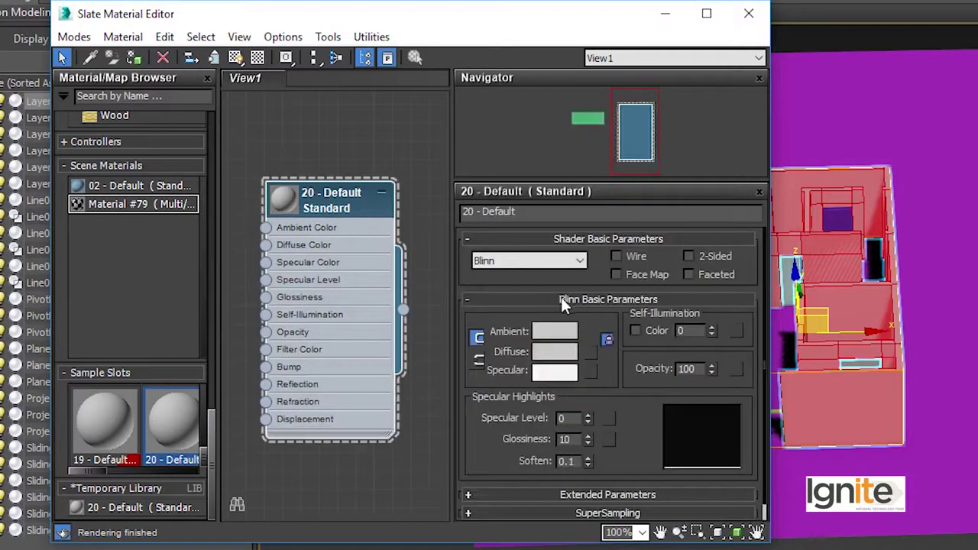
left_click(596, 352)
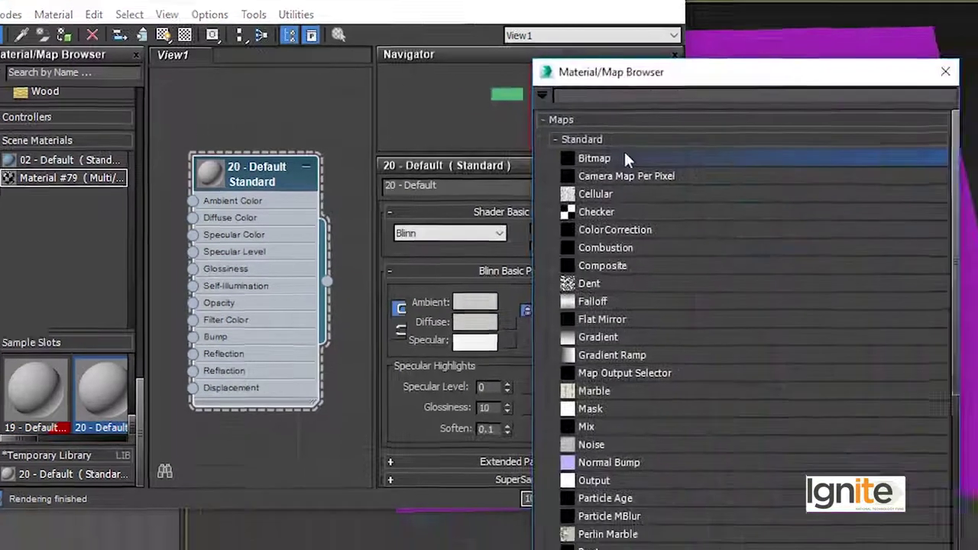
double_click(385, 105)
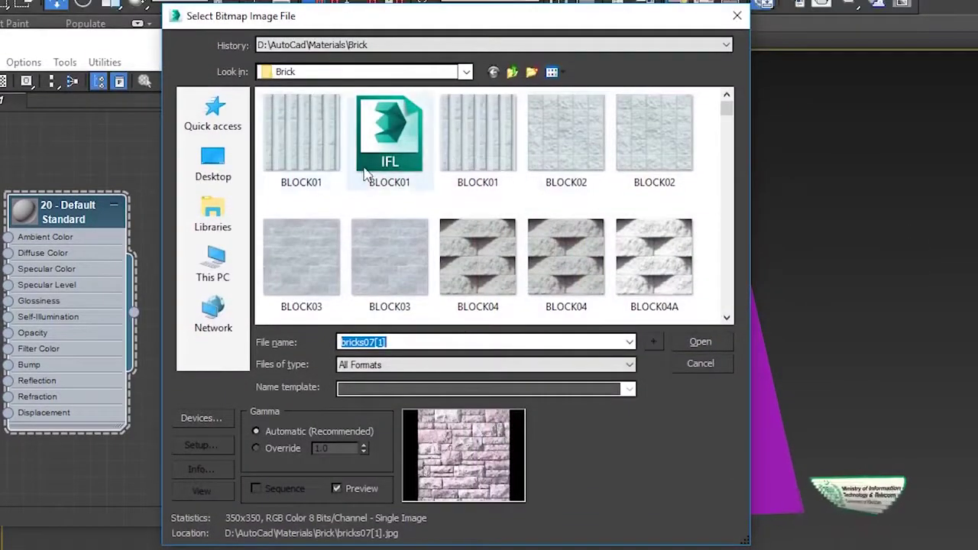
Load BRICK44 from D: > AutoCad > Materials > Brick as the diffuse bitmap.
scroll(569, 118, "down", 1)
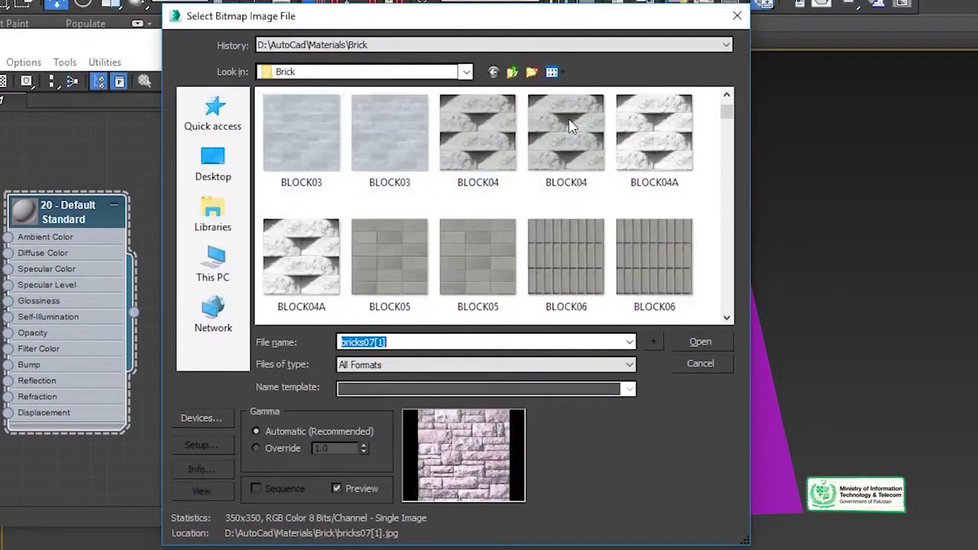
scroll(568, 118, "down", 3)
scroll(434, 174, "up", 5)
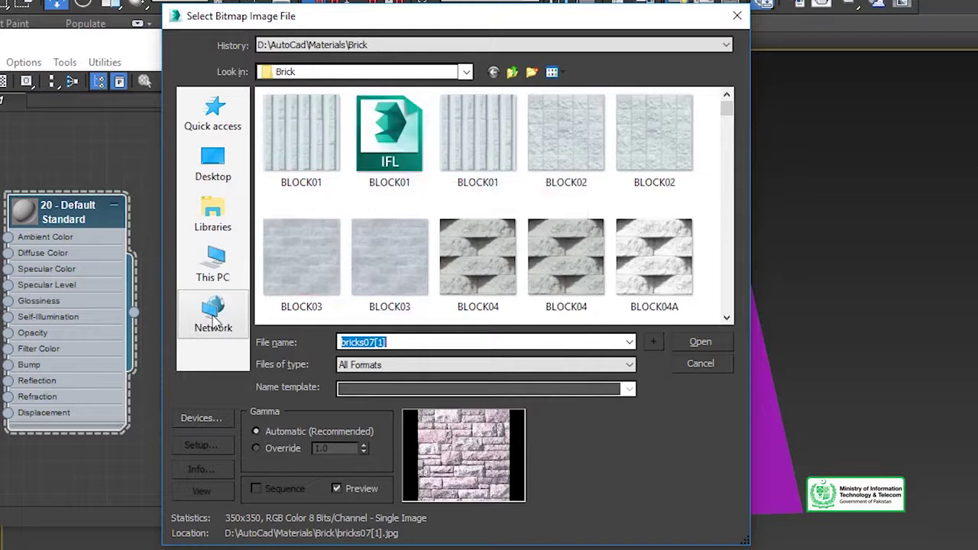
left_click(214, 263)
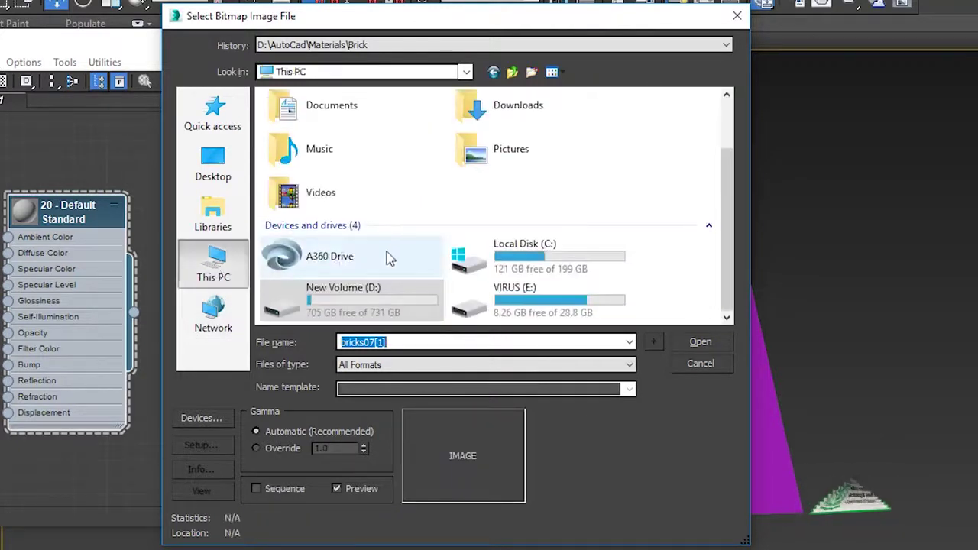
double_click(355, 306)
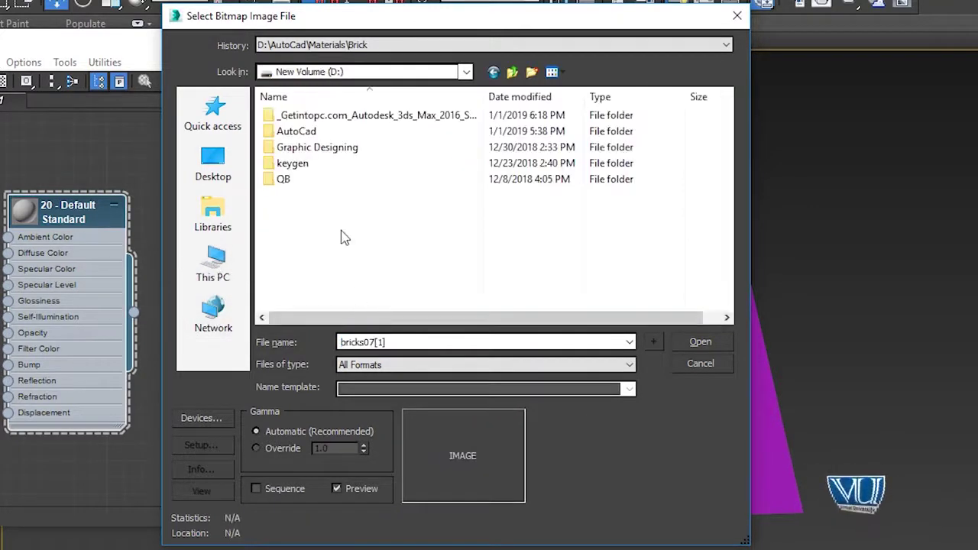
double_click(298, 132)
double_click(300, 227)
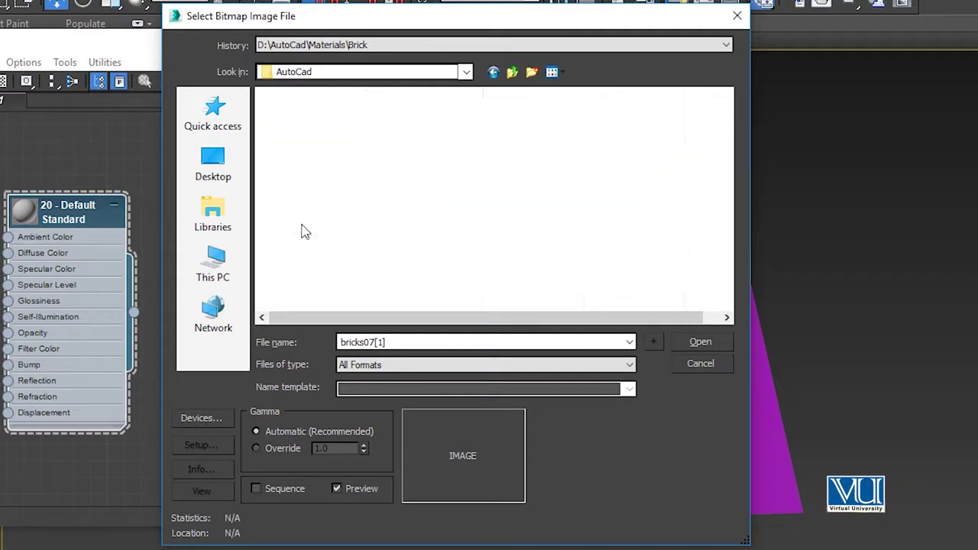
double_click(310, 148)
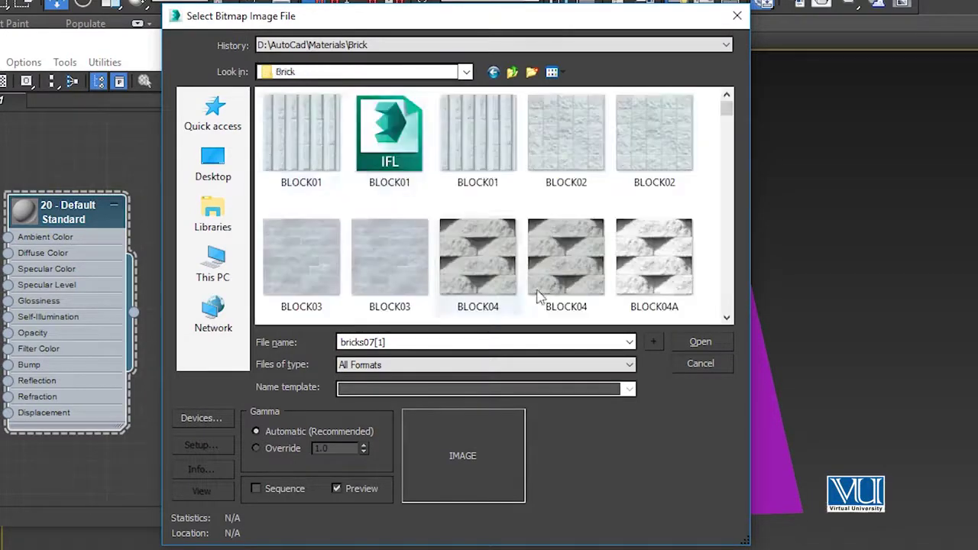
scroll(544, 229, "down", 3)
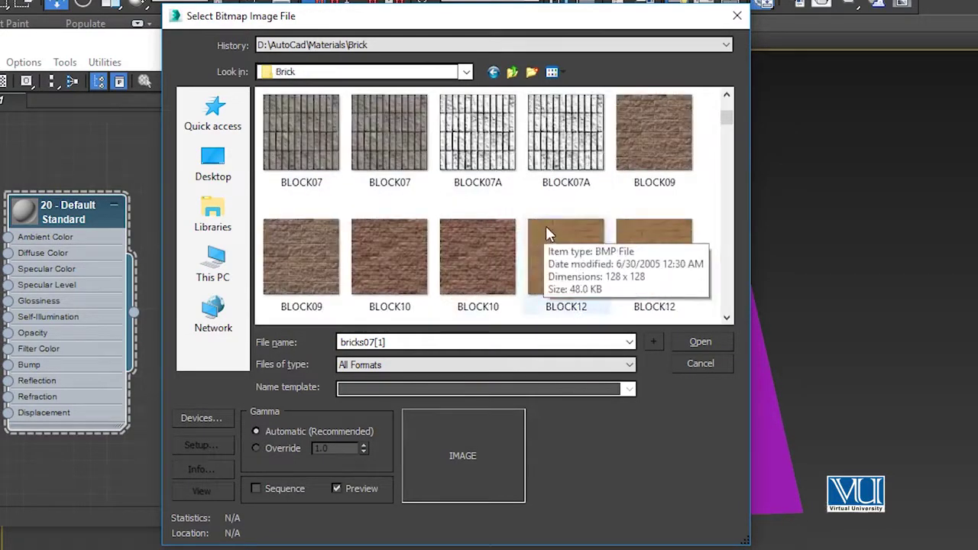
scroll(546, 225, "down", 2)
scroll(544, 223, "down", 2)
scroll(543, 220, "down", 2)
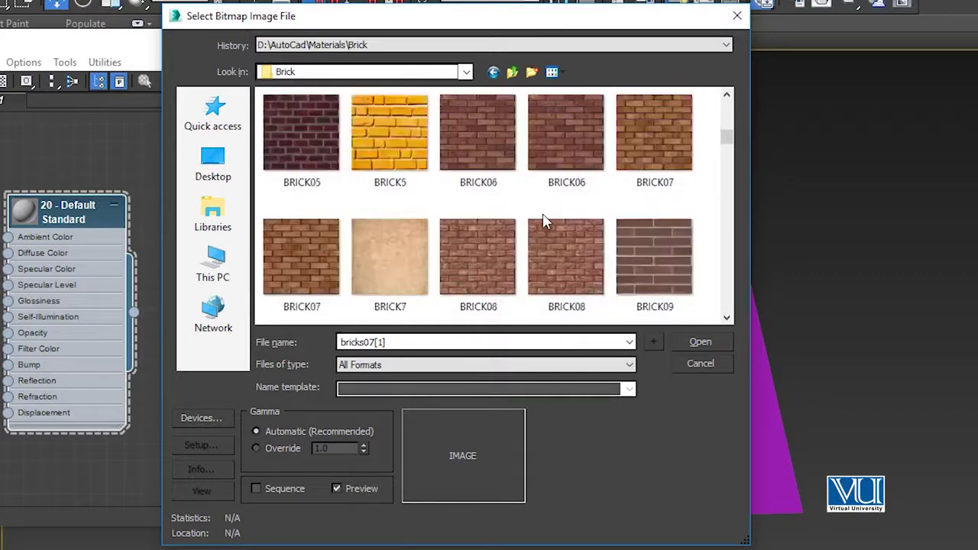
scroll(573, 192, "down", 3)
scroll(572, 193, "down", 2)
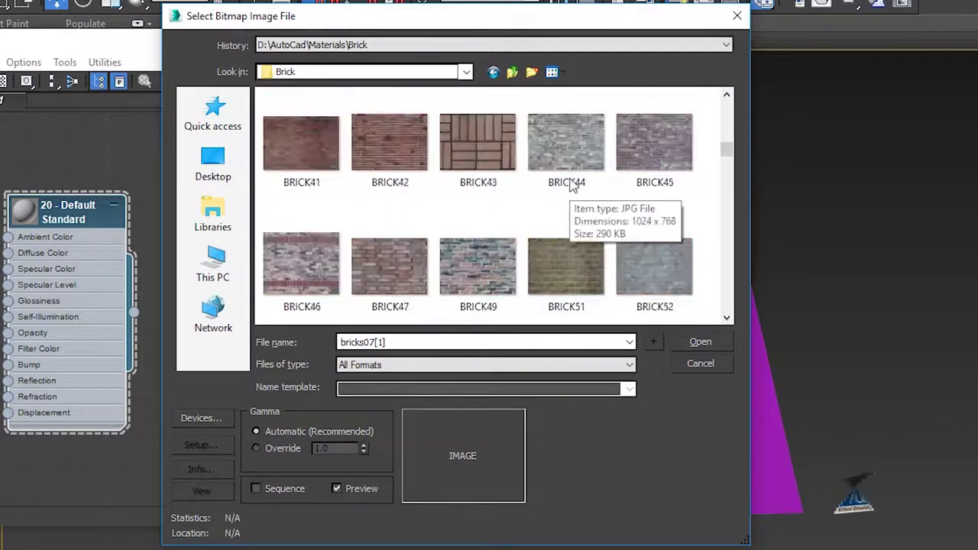
left_click(571, 140)
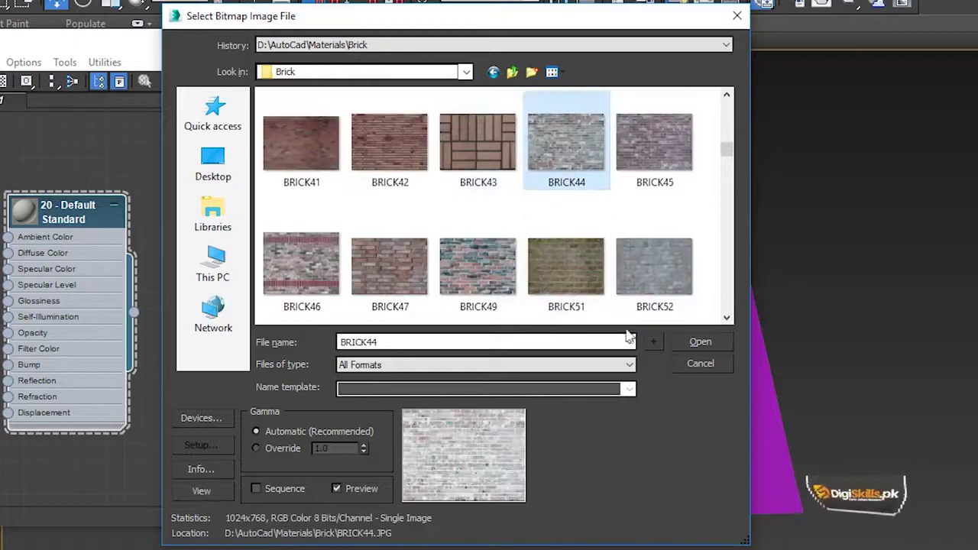
left_click(695, 341)
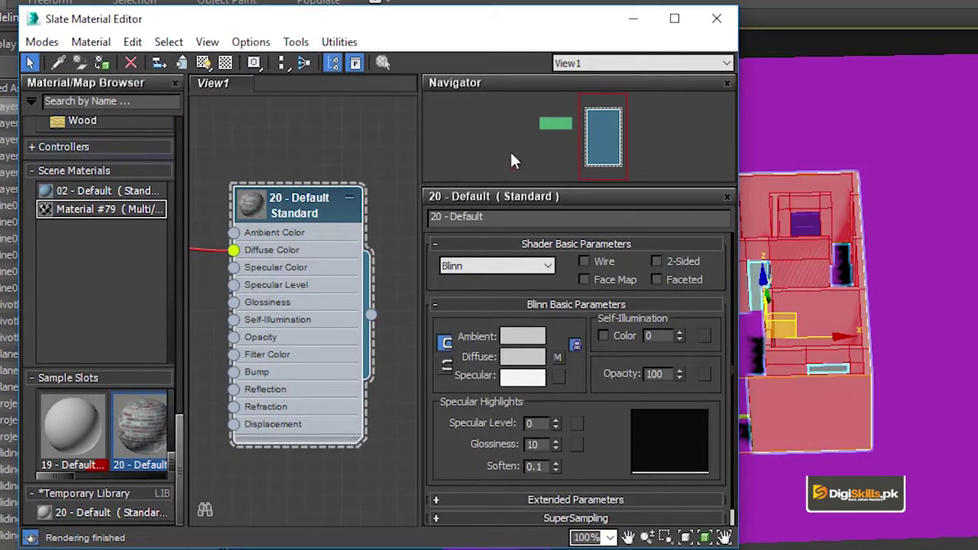
Assign the brick material to the selected walls, show it shaded in the viewport, and close the editor.
left_click(105, 65)
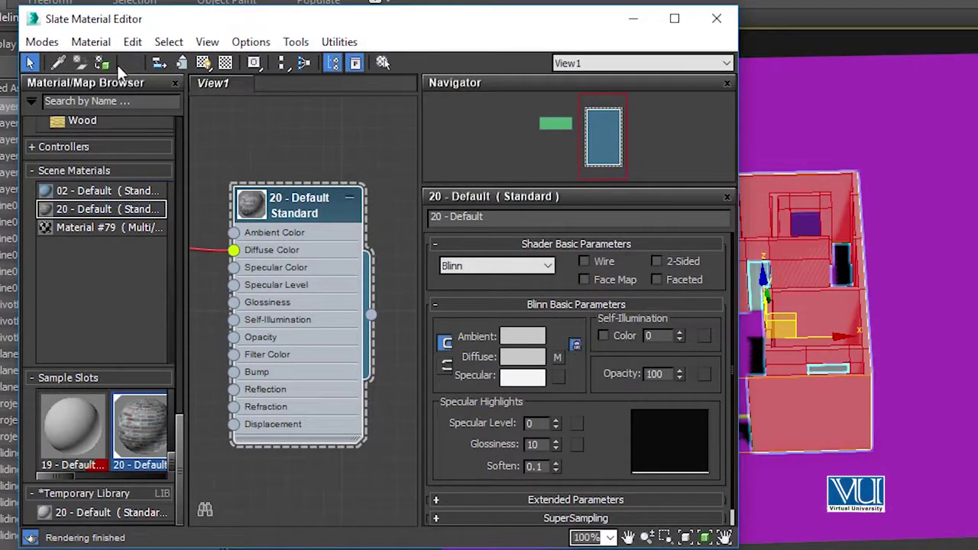
left_click(204, 65)
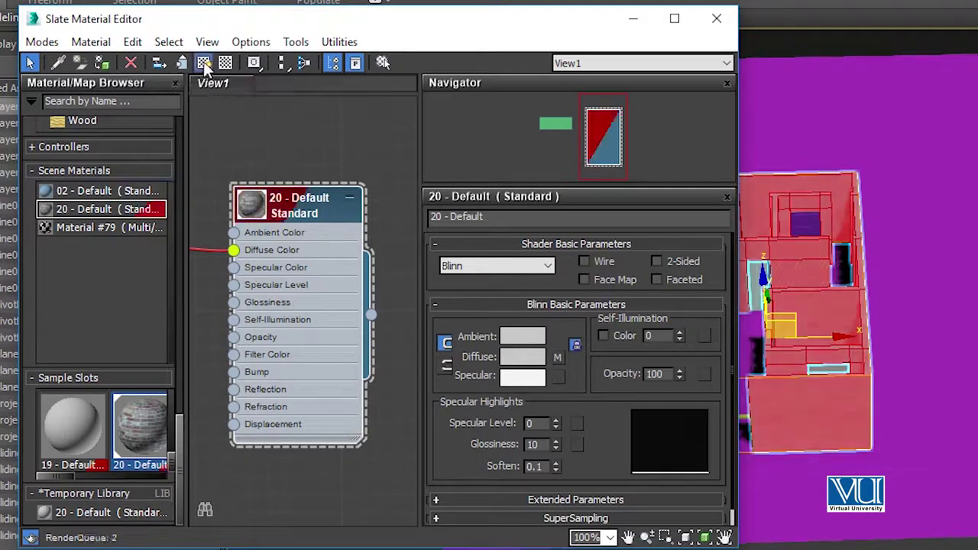
left_click(716, 19)
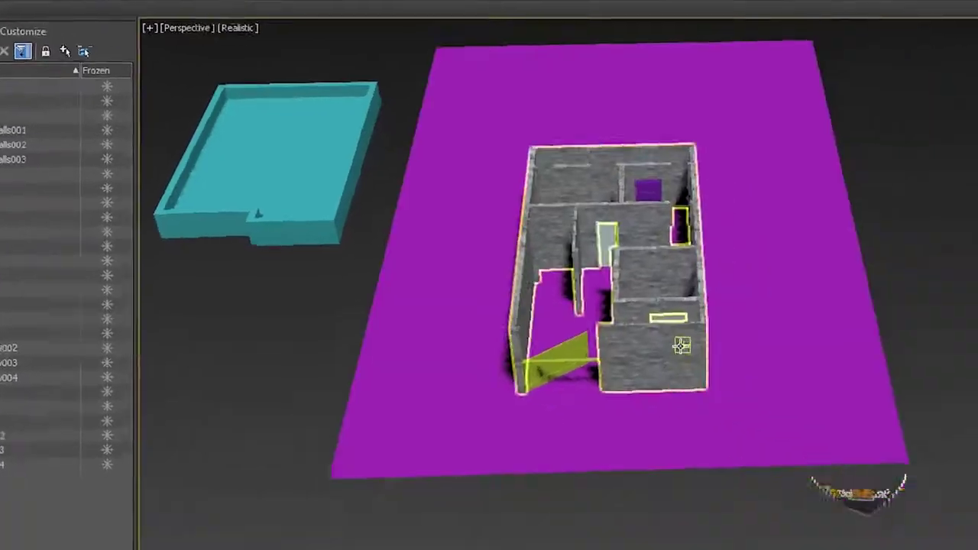
mouse_move(912, 47)
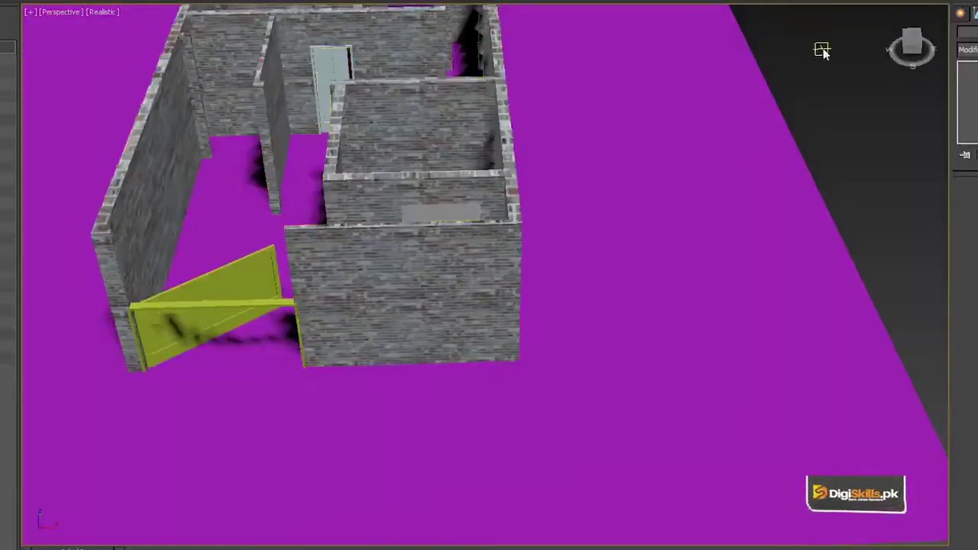
Orbit to a frontal view, check the ground plane's modifier list without adding, then reselect the house.
left_click_drag(917, 45, 910, 27)
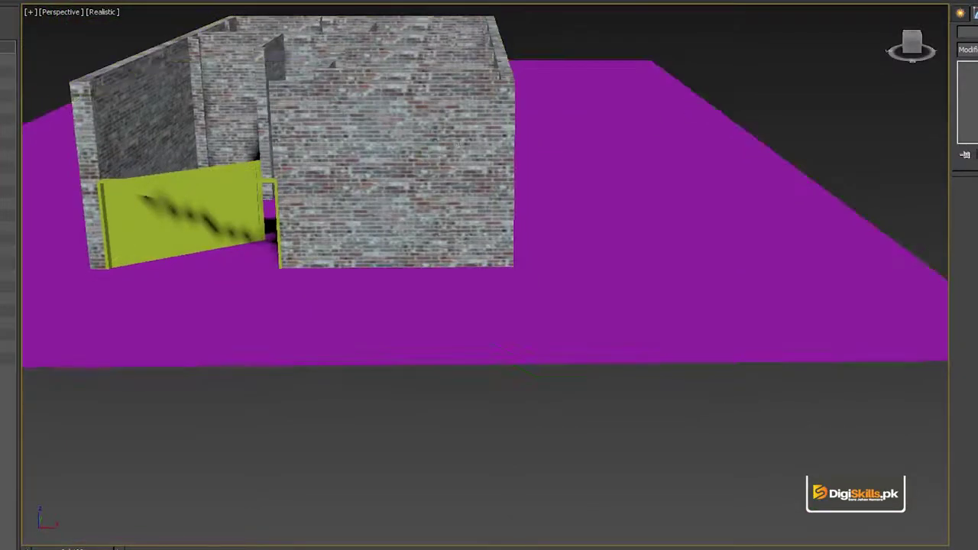
left_click(395, 152)
left_click(132, 56)
left_click(406, 275)
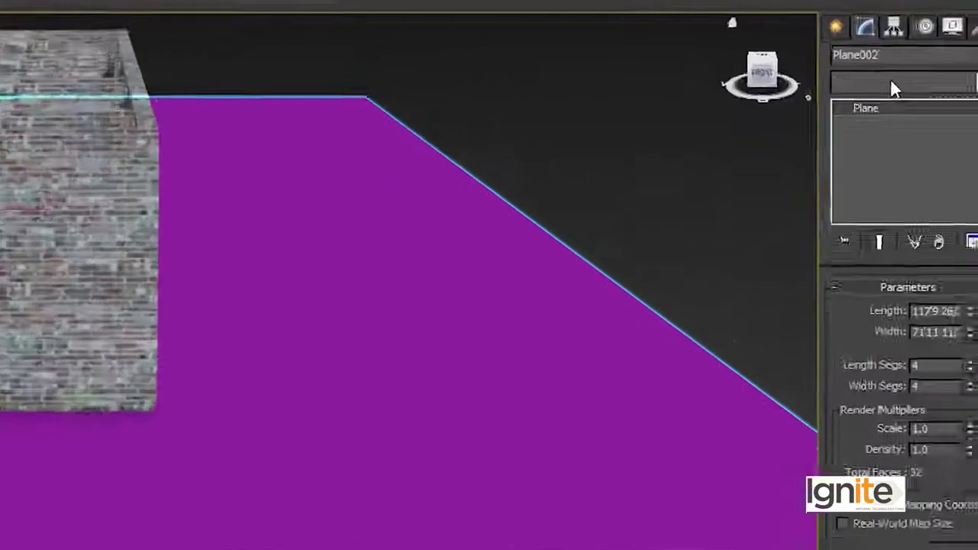
left_click(855, 88)
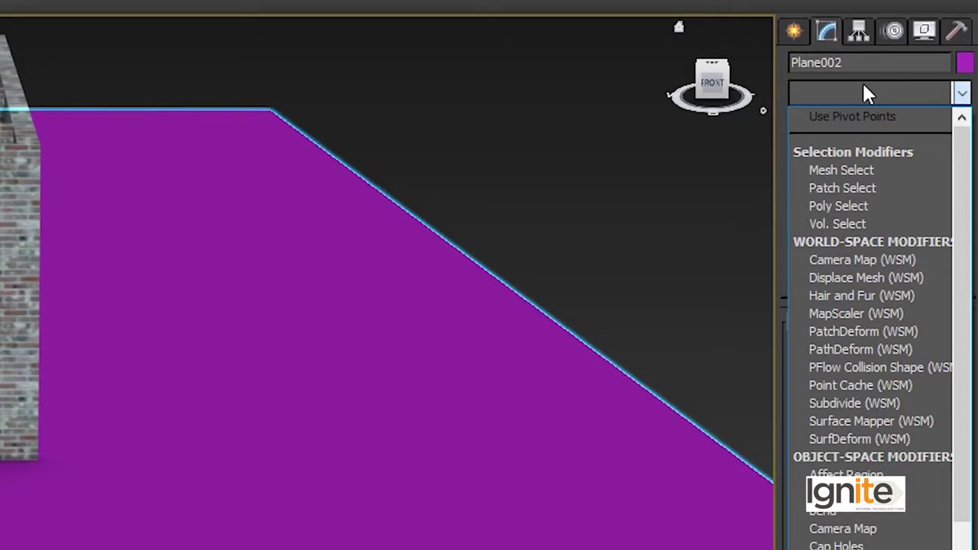
key("u")
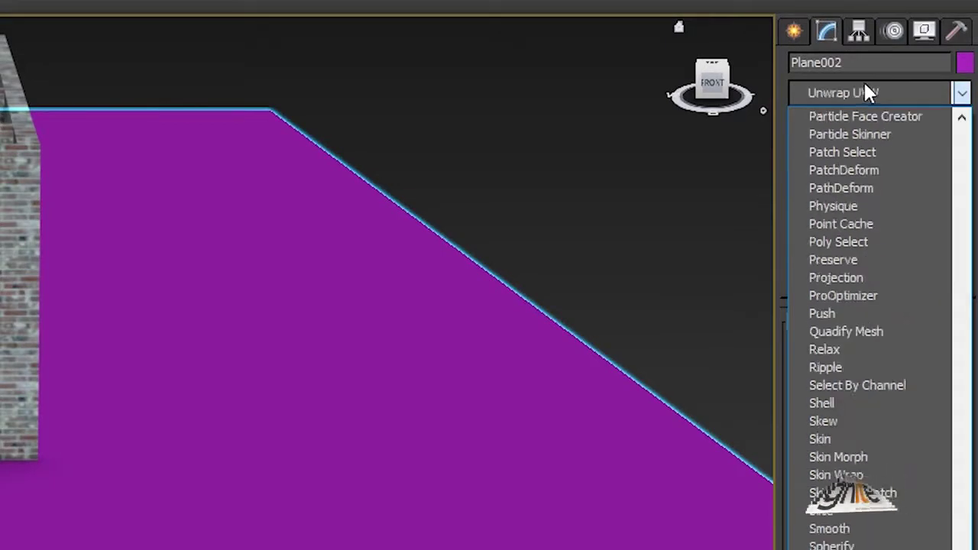
left_click(722, 145)
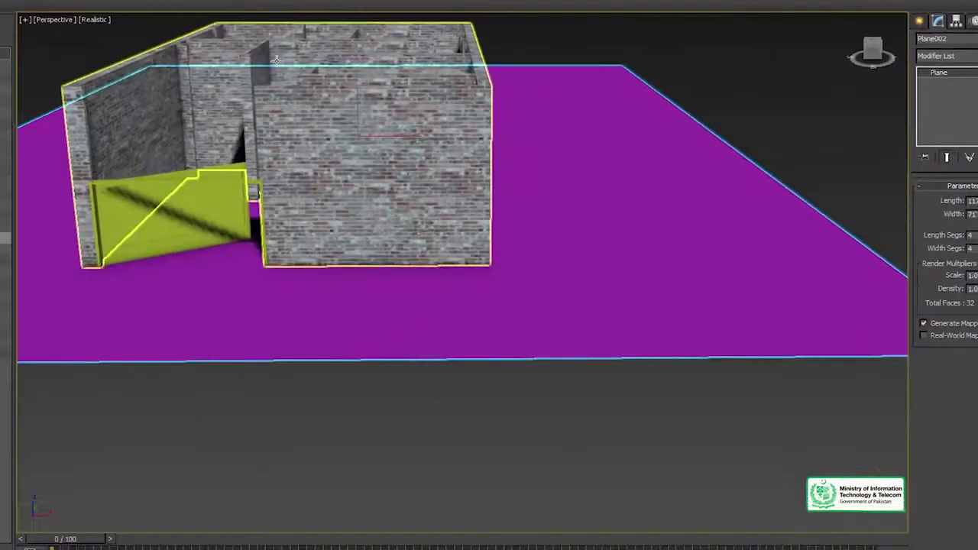
left_click(282, 197)
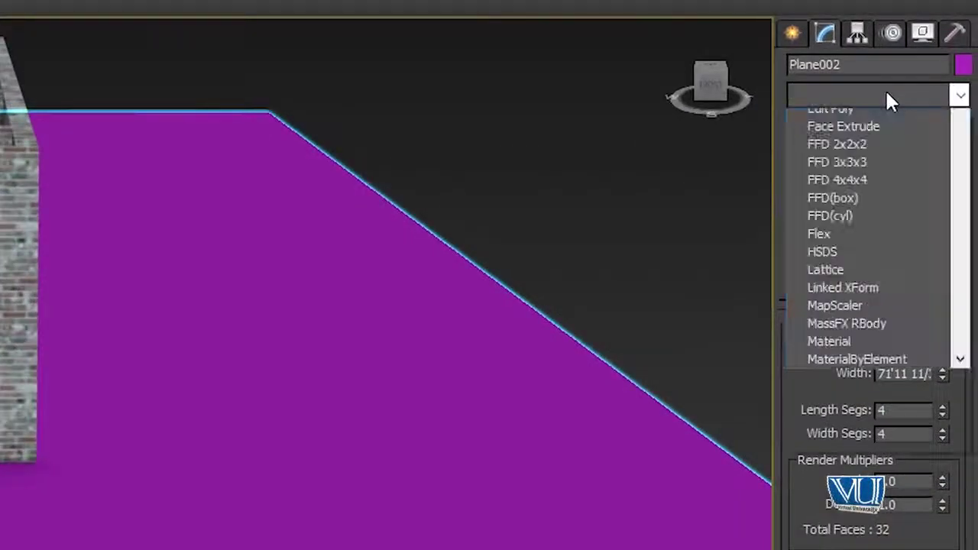
Add a UVW Map modifier from the Modifier List, then select the brick walls.
left_click(887, 93)
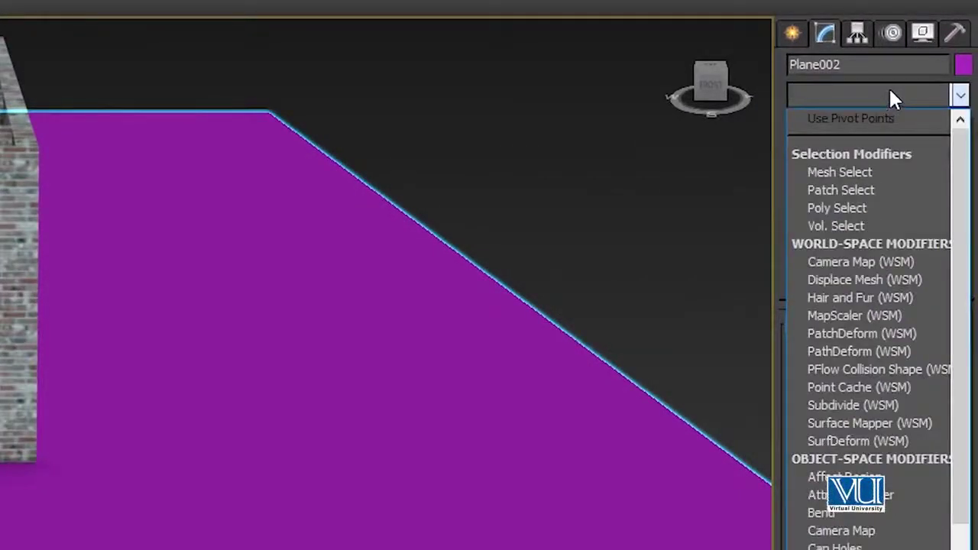
key("u")
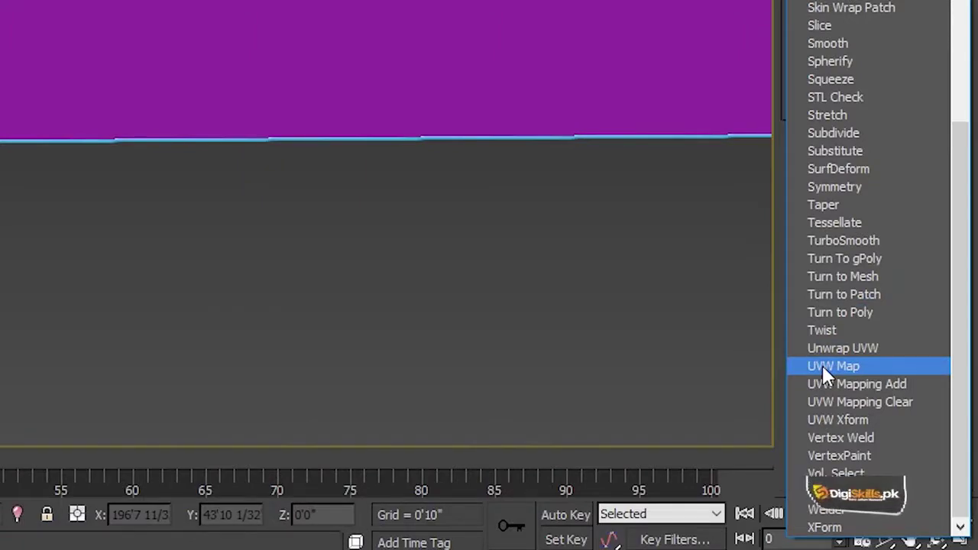
left_click(822, 365)
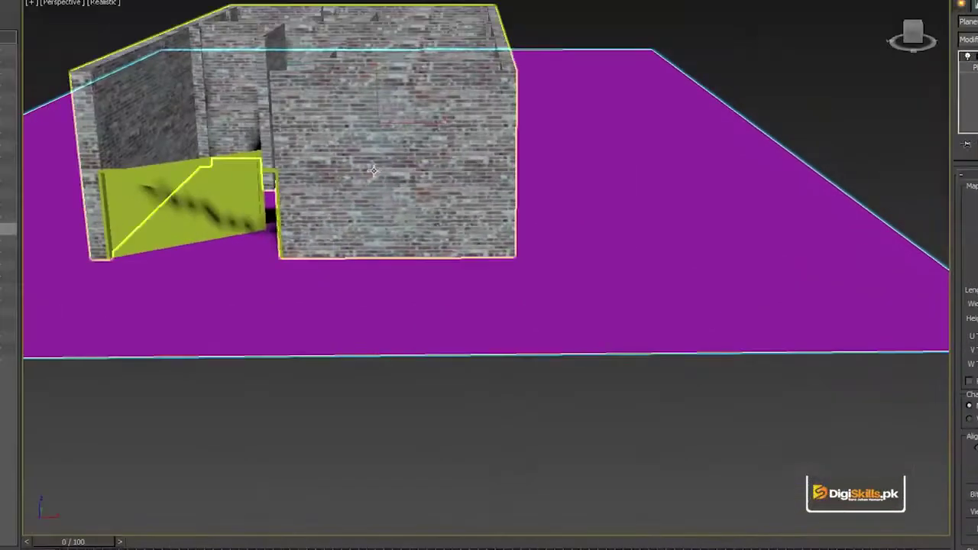
left_click(374, 170)
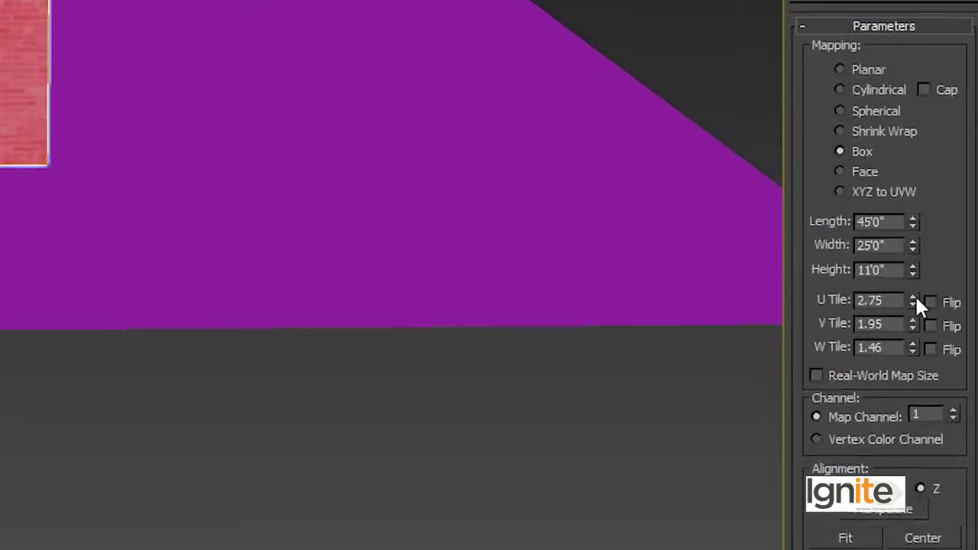
Raise the brick U, V and W tiling and widen the mapping box to about 42 feet.
left_click_drag(912, 299, 913, 223)
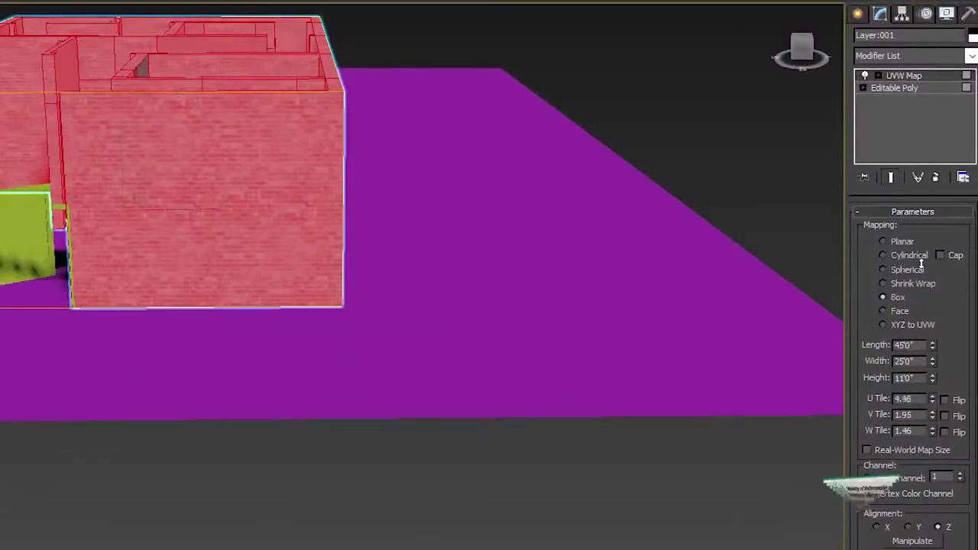
left_click_drag(913, 223, 904, 321)
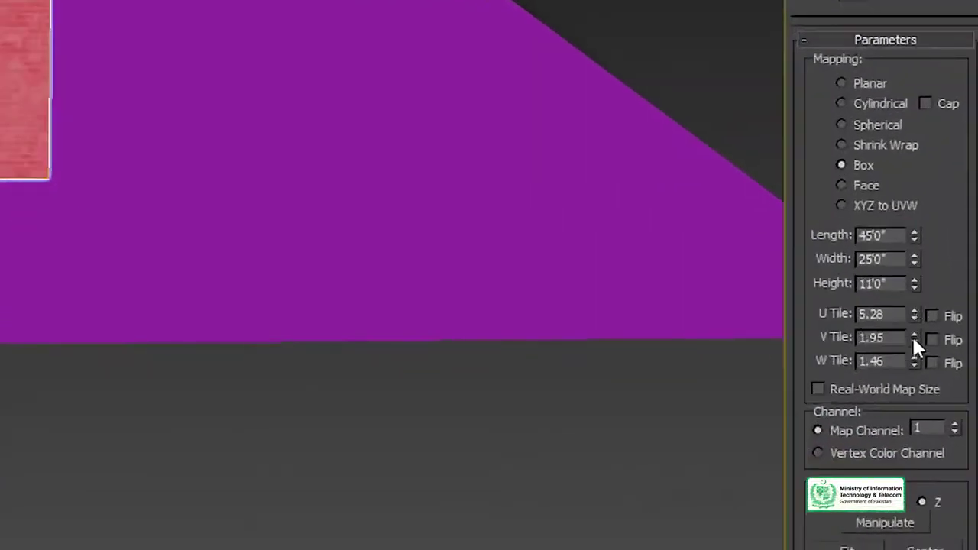
mouse_move(915, 337)
left_mouse_down()
mouse_move(931, 217)
mouse_move(921, 148)
left_mouse_up()
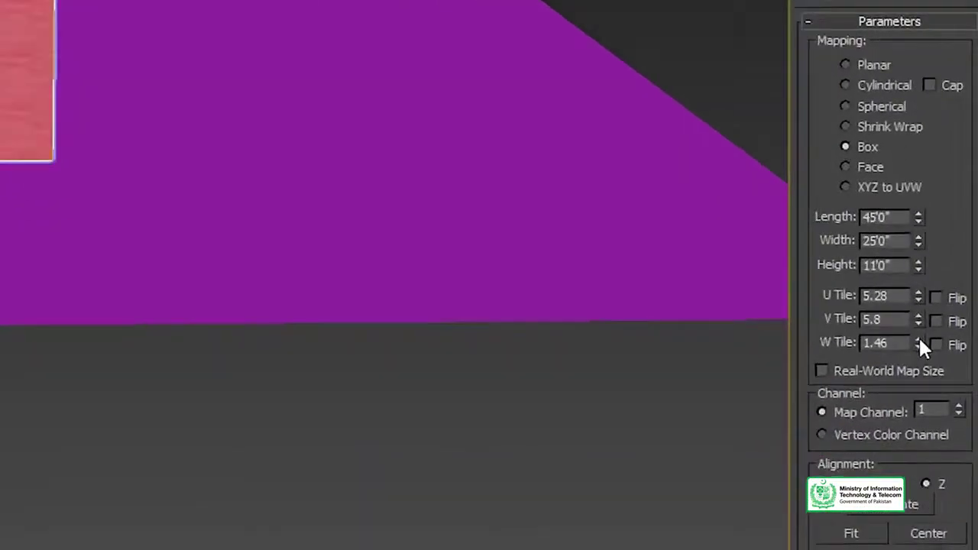
left_click_drag(918, 336, 928, 186)
left_click_drag(933, 361, 933, 309)
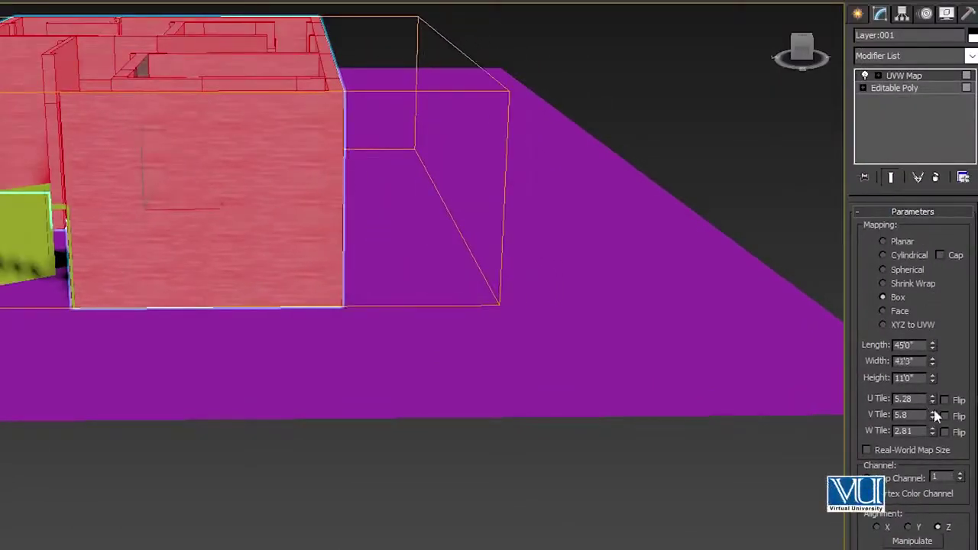
left_click(402, 514)
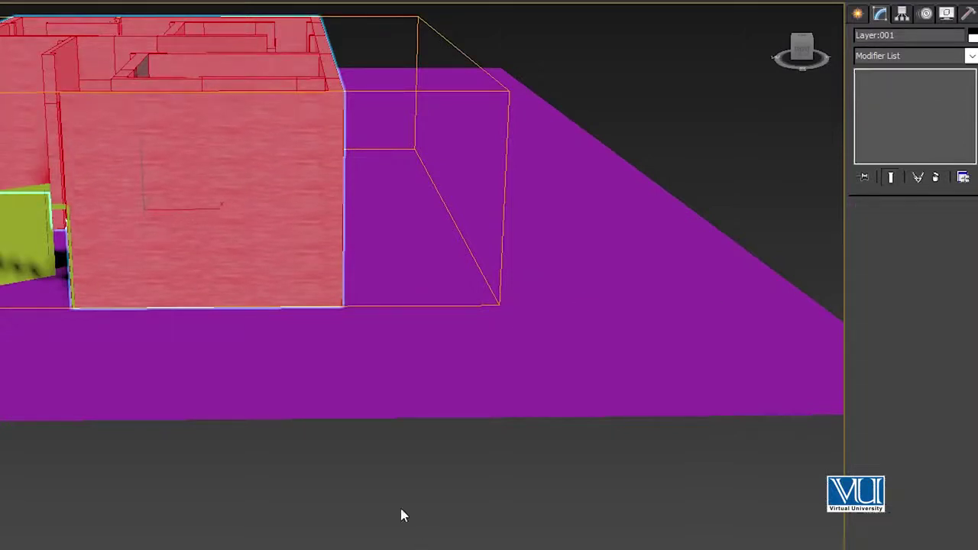
Reselect the walls, shrink the mapping length to 2'3" and lower the V tiling for larger bricks.
scroll(233, 205, "down", 5)
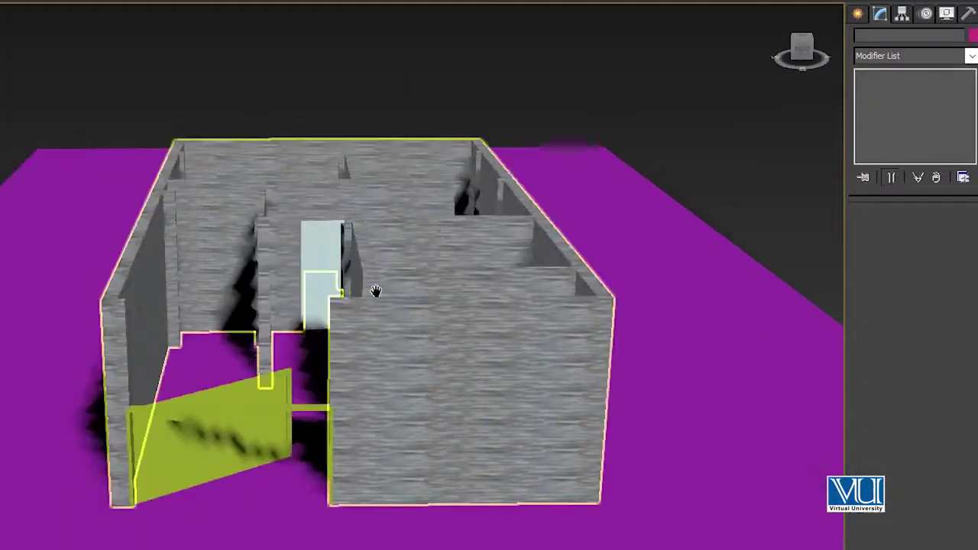
scroll(375, 290, "up", 3)
left_click(390, 245)
left_click(904, 76)
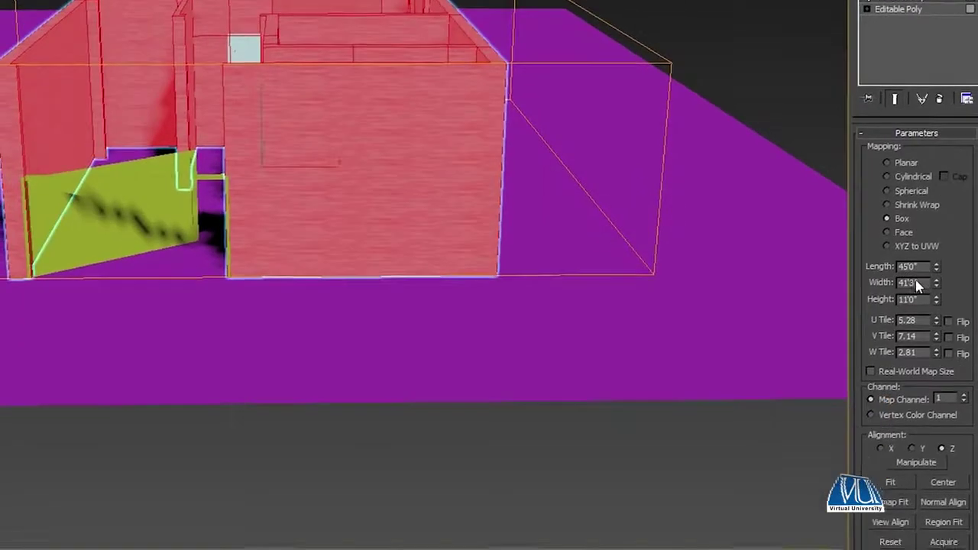
left_click_drag(938, 255, 937, 327)
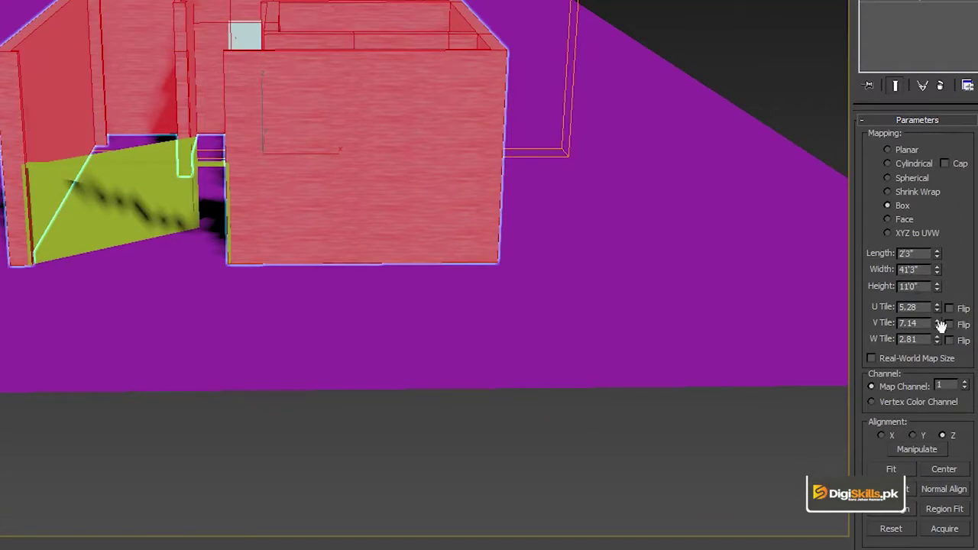
left_click_drag(938, 331, 942, 547)
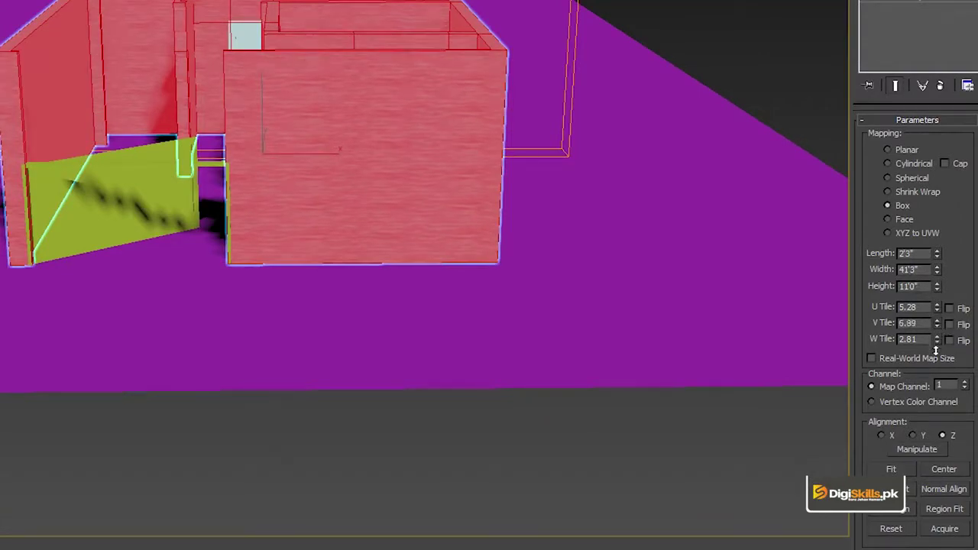
left_click(773, 418)
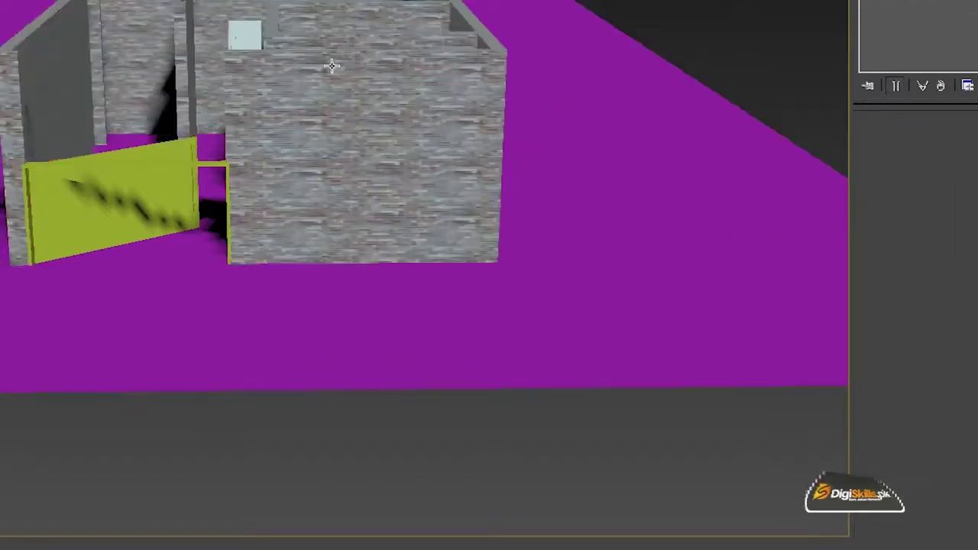
left_click(332, 65)
scroll(315, 95, "down", 5)
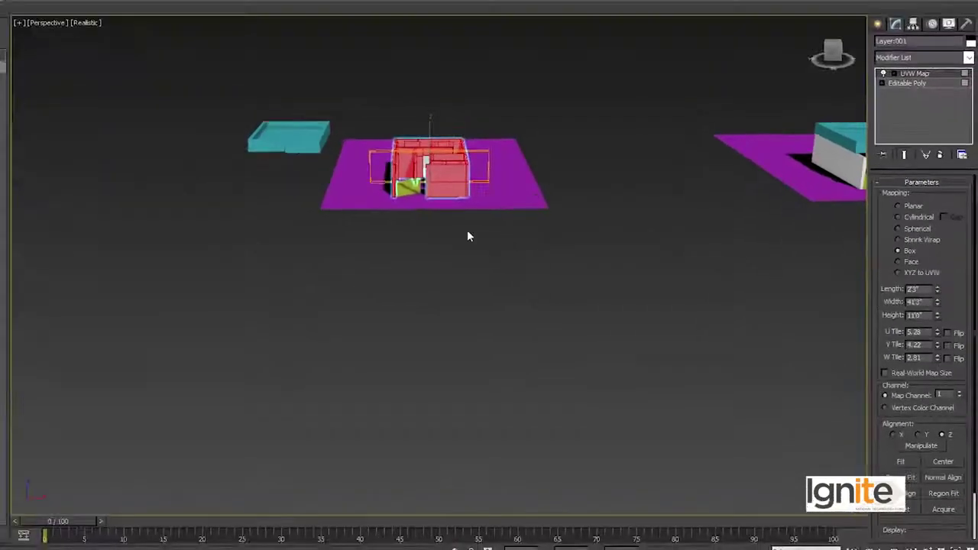
Frame the second house, select its cyan roof, and open the Slate Material Editor.
middle_click_drag(468, 236, 130, 227)
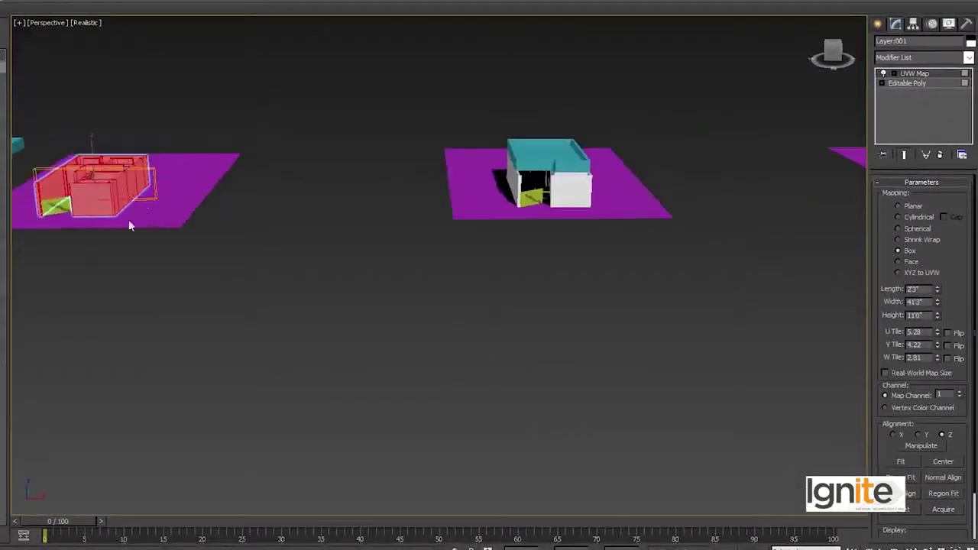
left_click(478, 190)
key("z")
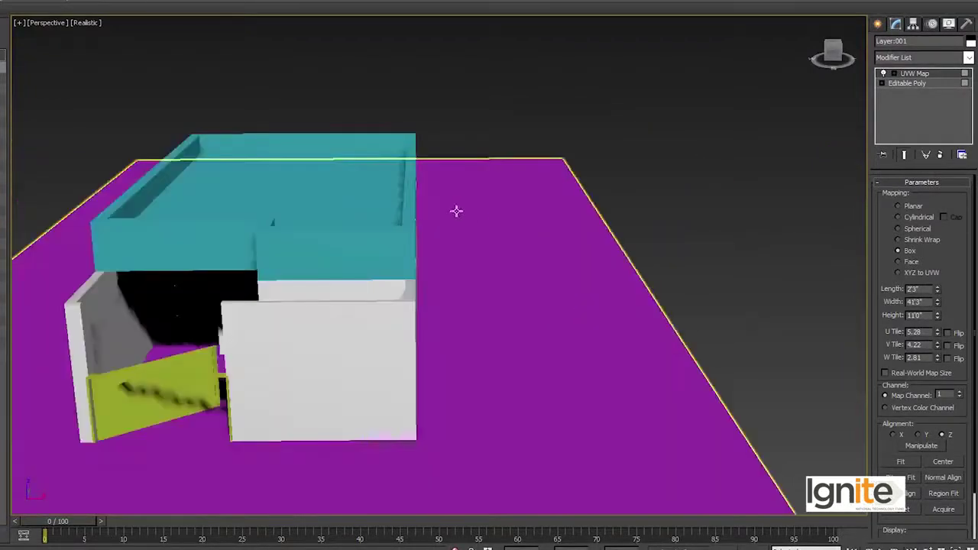
left_click(463, 192)
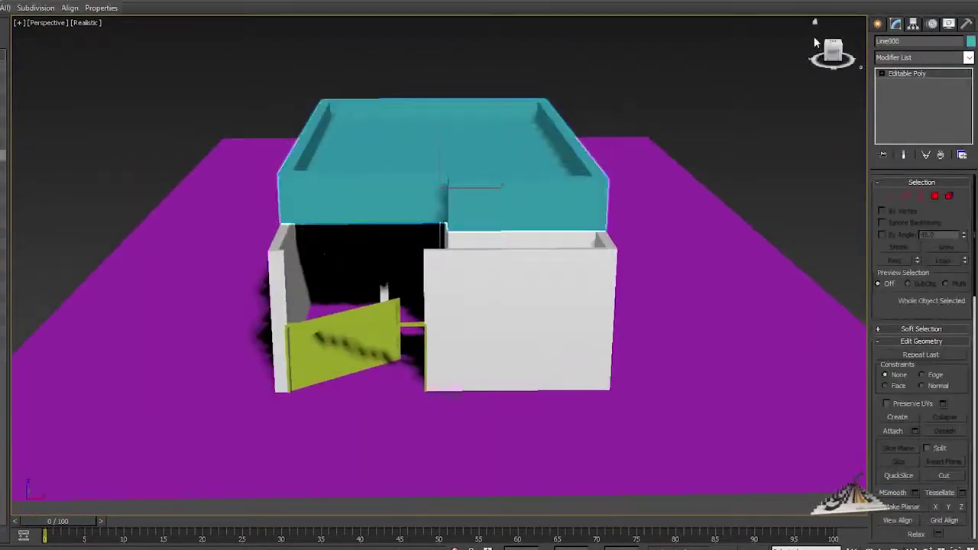
middle_click_drag(520, 149, 522, 174, "alt")
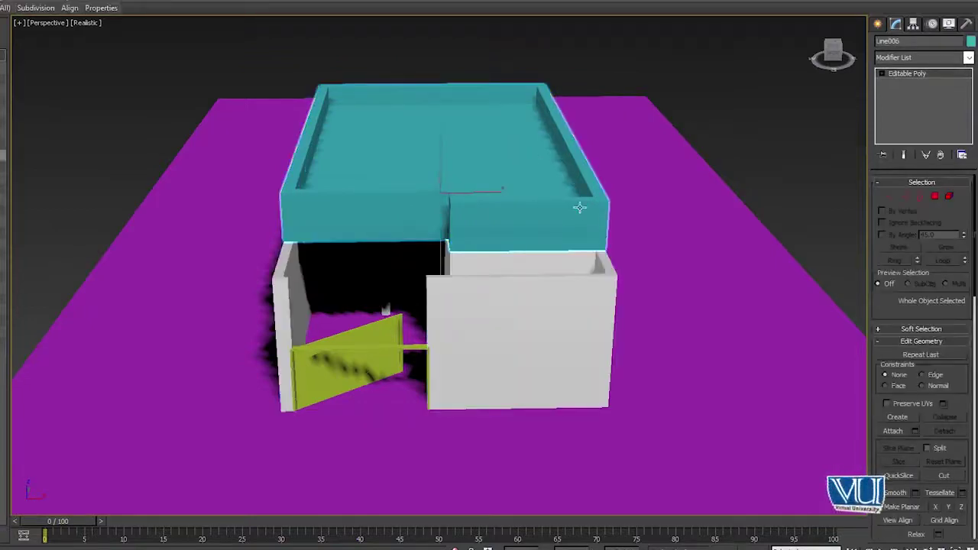
key("m")
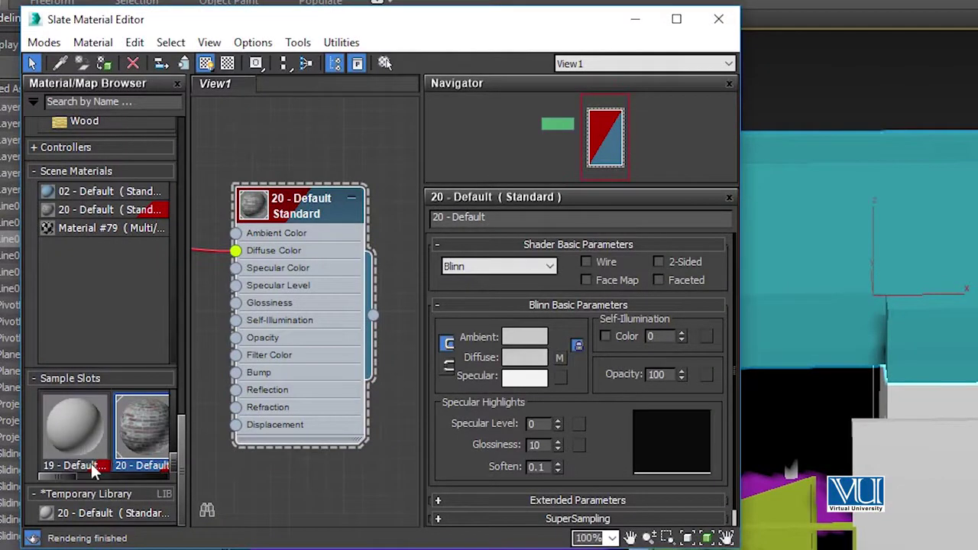
Bring the unused 23 - Default material into the editor and show its parameters.
mouse_move(182, 434)
left_mouse_down()
mouse_move(177, 411)
mouse_move(195, 435)
mouse_move(175, 441)
mouse_move(176, 462)
left_mouse_up()
left_click_drag(43, 473, 150, 475)
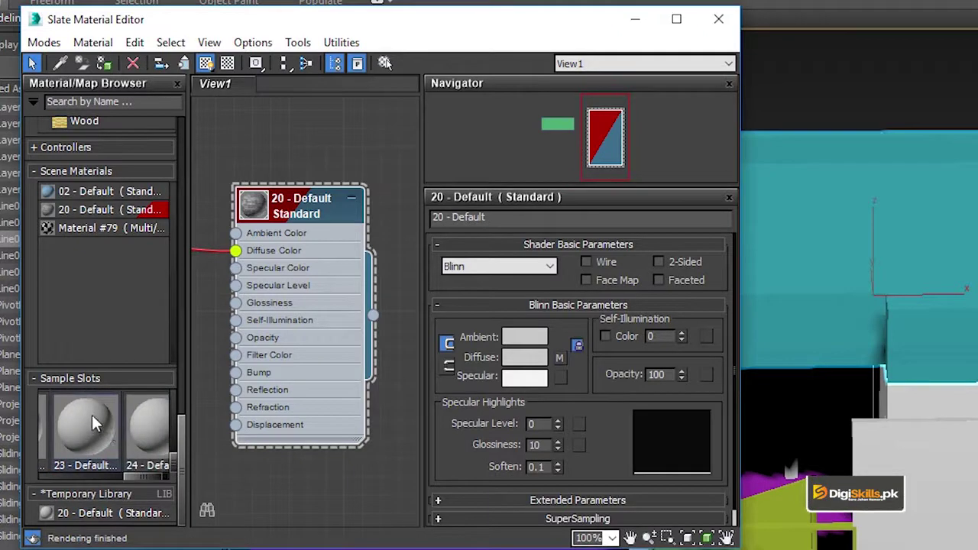
left_click(92, 415)
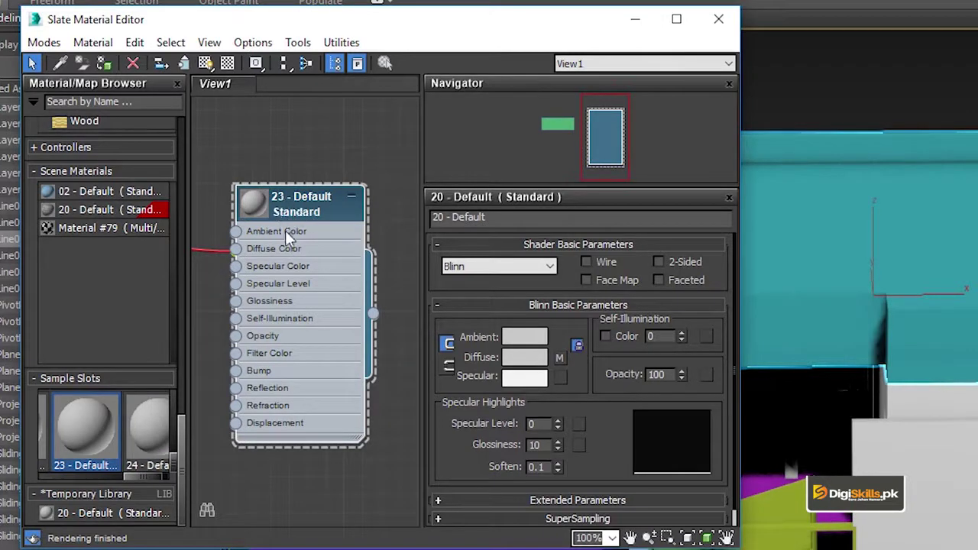
double_click(275, 250)
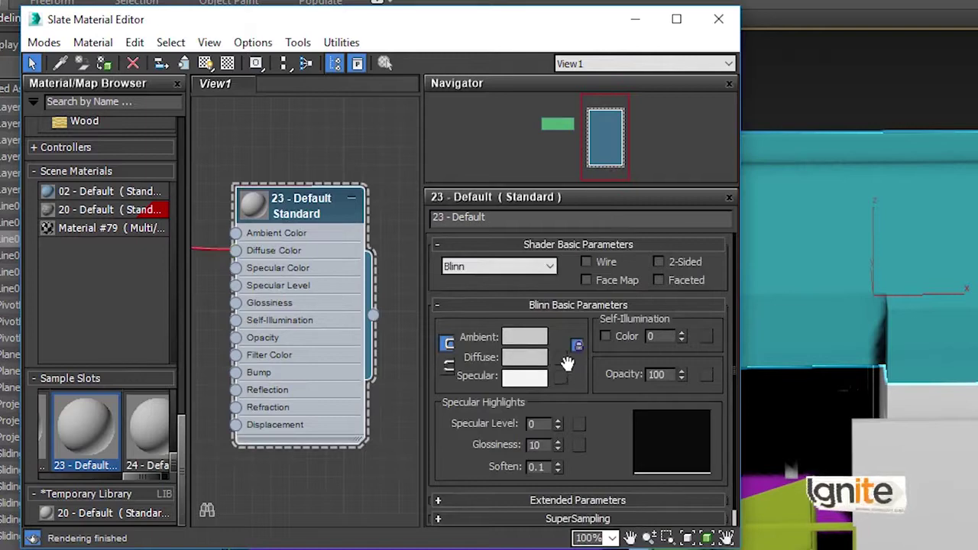
Load BrickWall.jpg as a Bitmap for material 23's diffuse map.
left_click(563, 358)
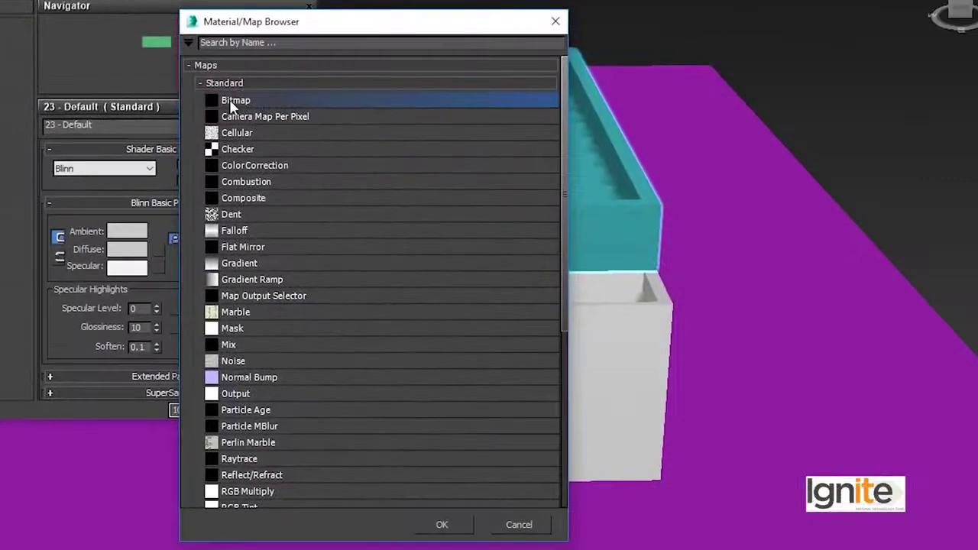
double_click(647, 189)
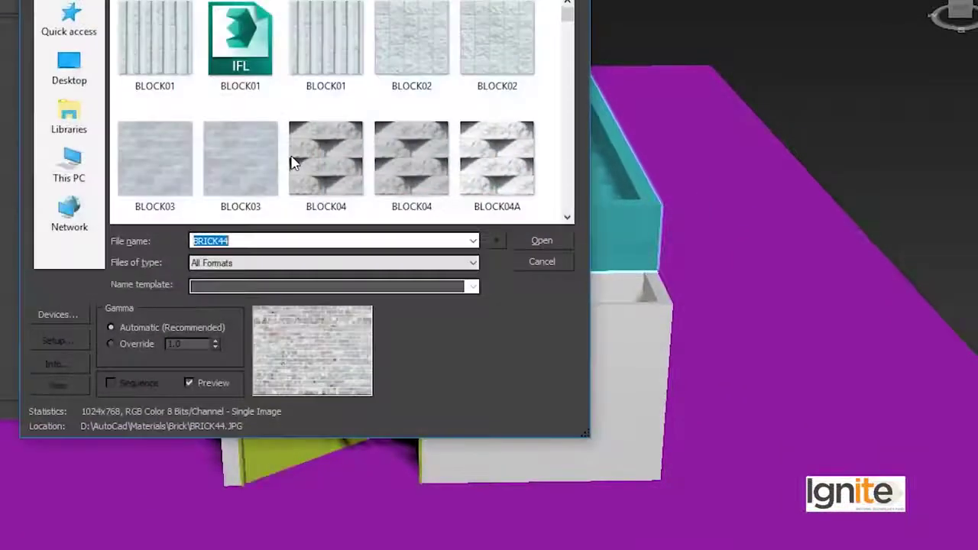
scroll(415, 207, "down", 3)
scroll(415, 206, "down", 5)
scroll(415, 207, "down", 2)
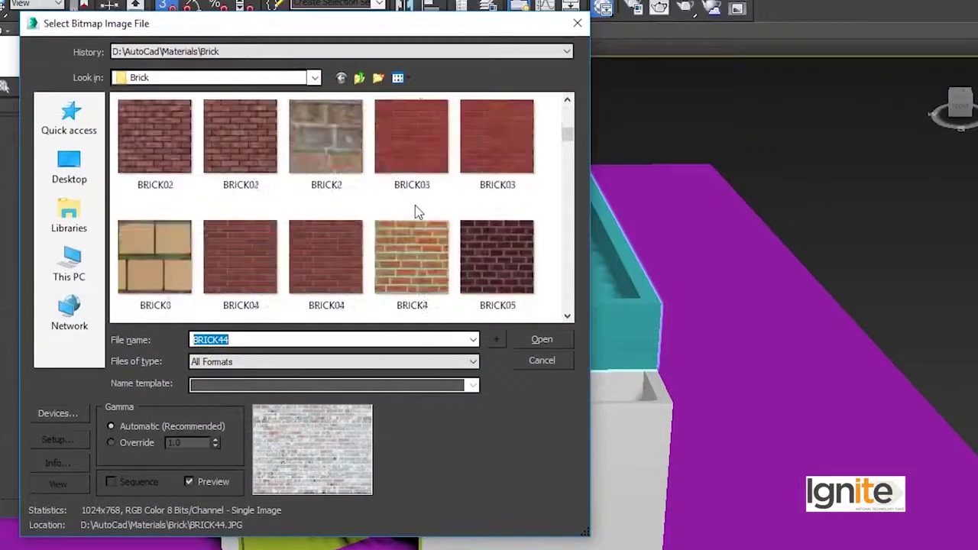
scroll(415, 206, "down", 2)
scroll(415, 206, "down", 3)
scroll(415, 206, "down", 5)
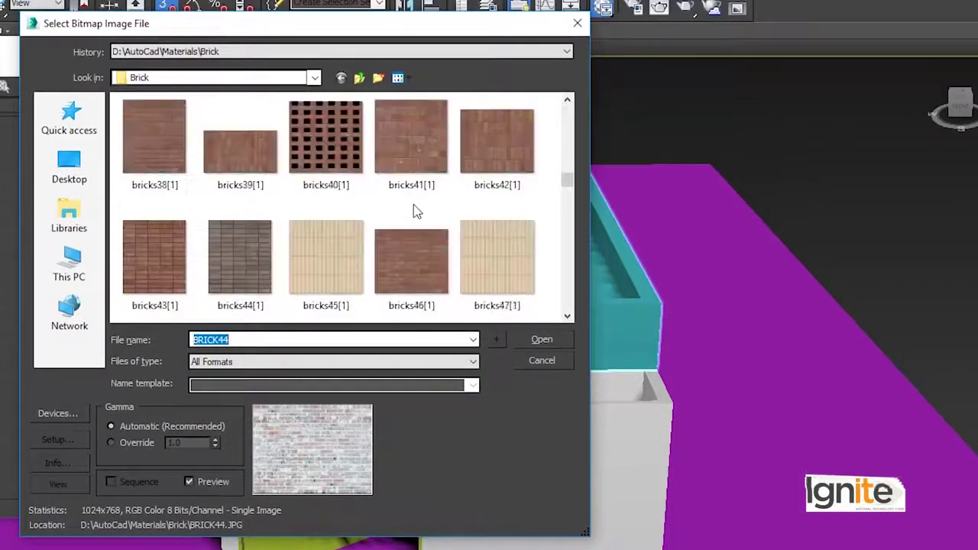
scroll(415, 210, "down", 4)
scroll(415, 211, "down", 4)
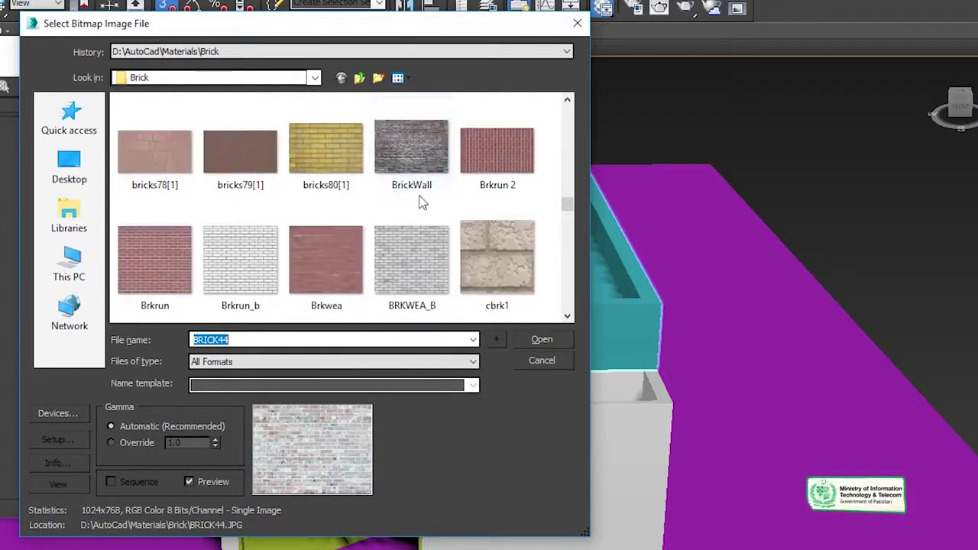
left_click(423, 143)
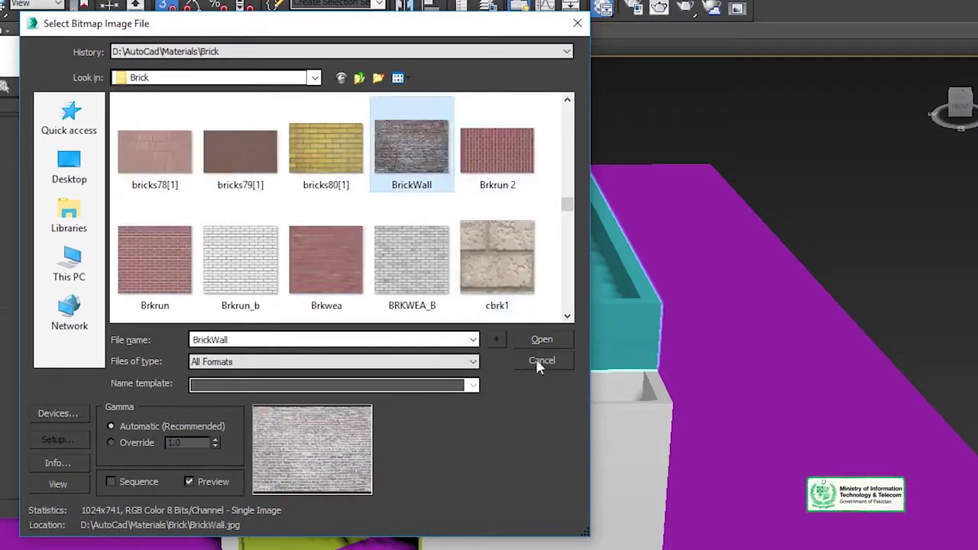
left_click(544, 339)
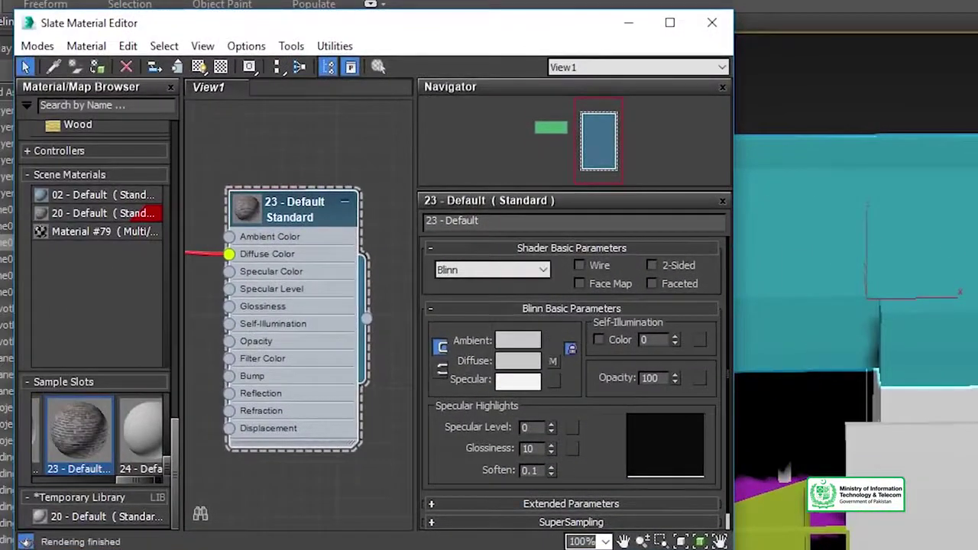
Apply material 23 to the roof and show its brick texture in the viewport.
left_click(97, 68)
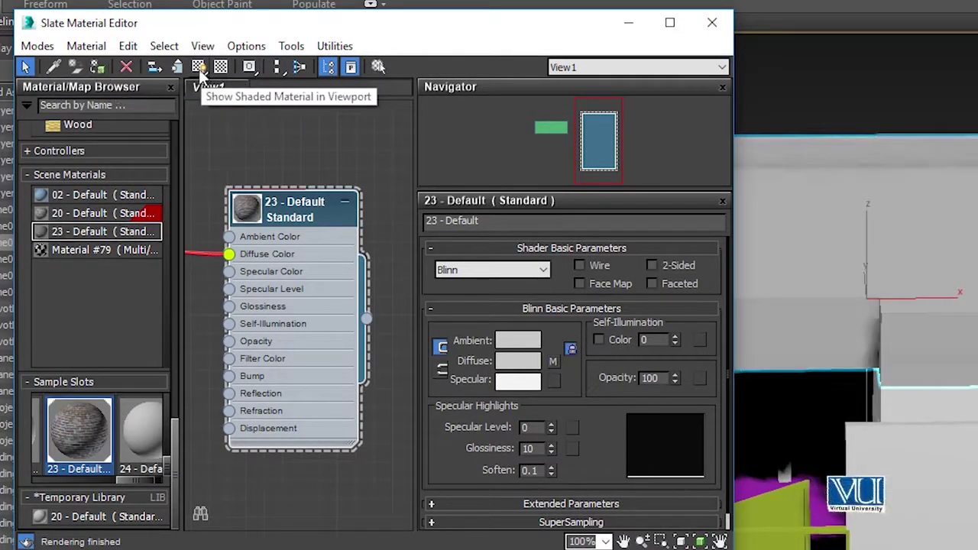
left_click(198, 67)
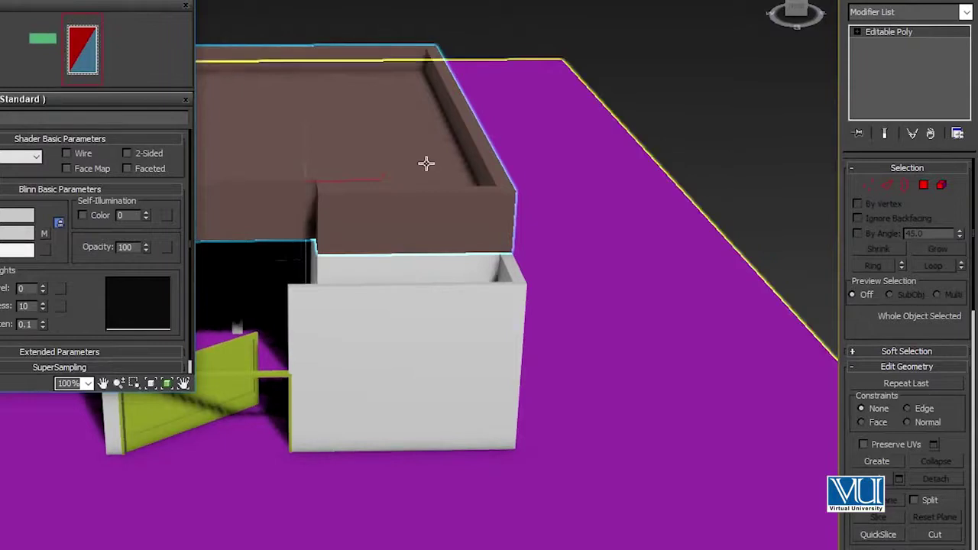
left_click(405, 150)
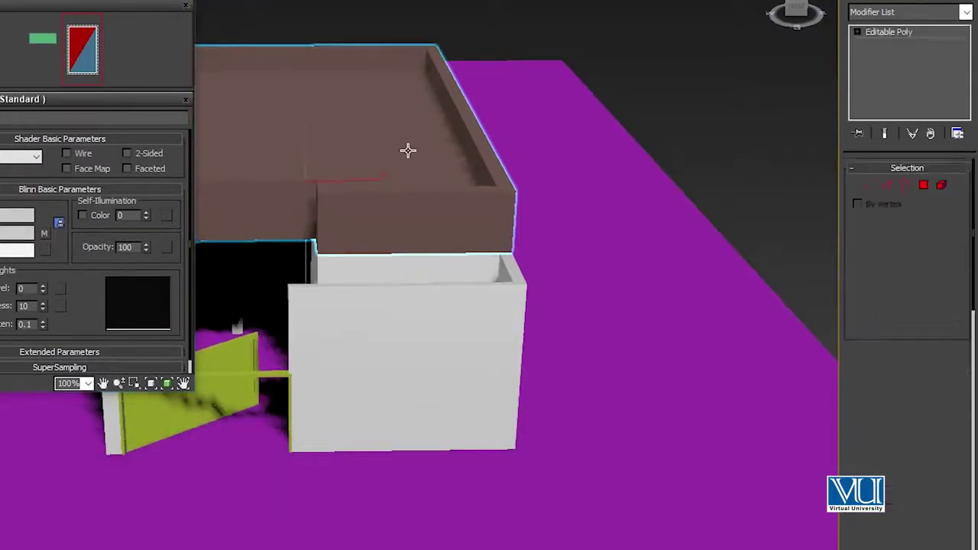
Add a Box UVW Map to the roof with U tile 3.47 and V tile 3.97.
left_click(910, 16)
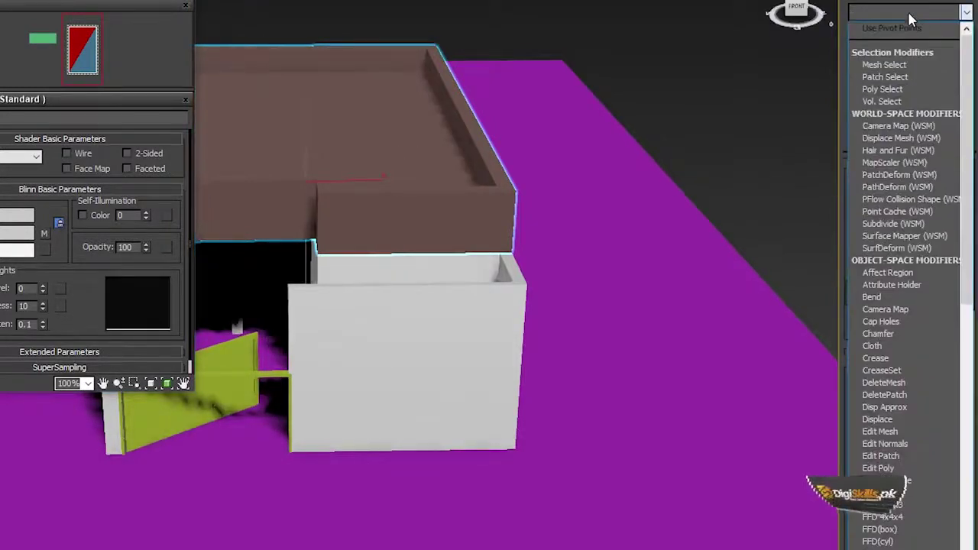
scroll(901, 379, "down", 15)
left_click(890, 526)
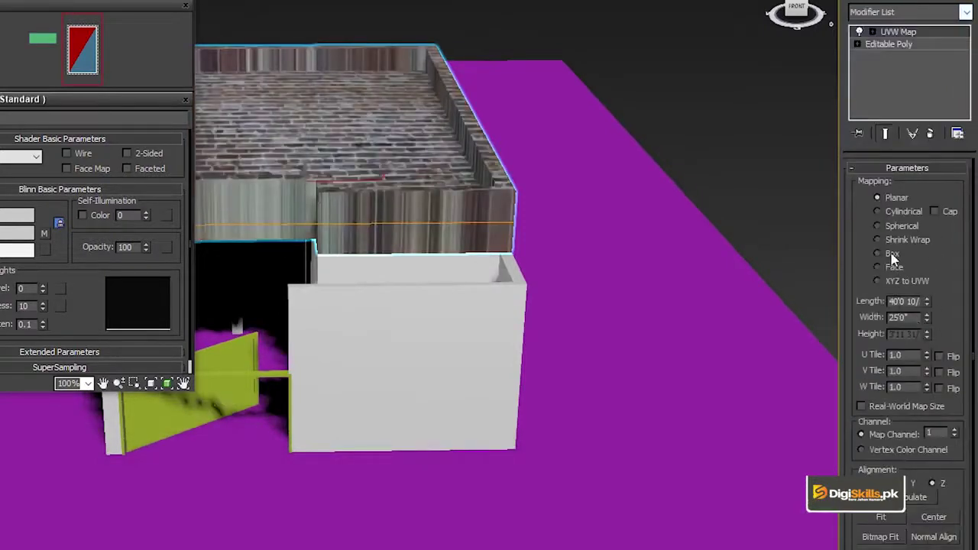
left_click(878, 253)
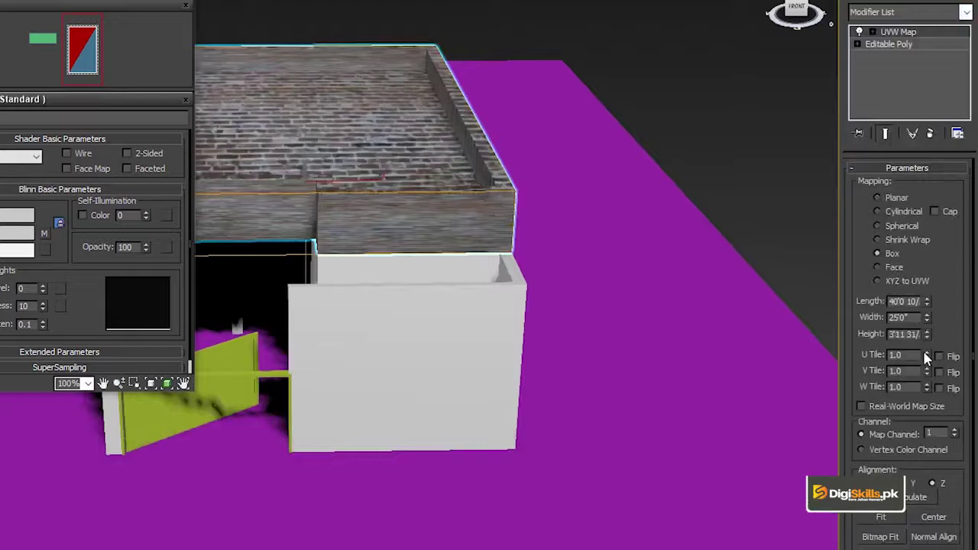
left_click_drag(928, 357, 934, 162)
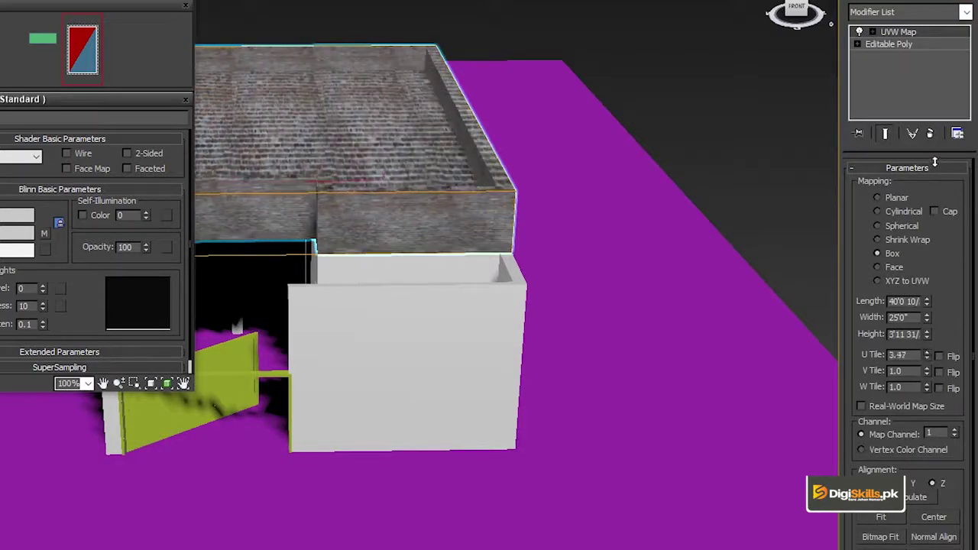
left_click_drag(928, 374, 928, 191)
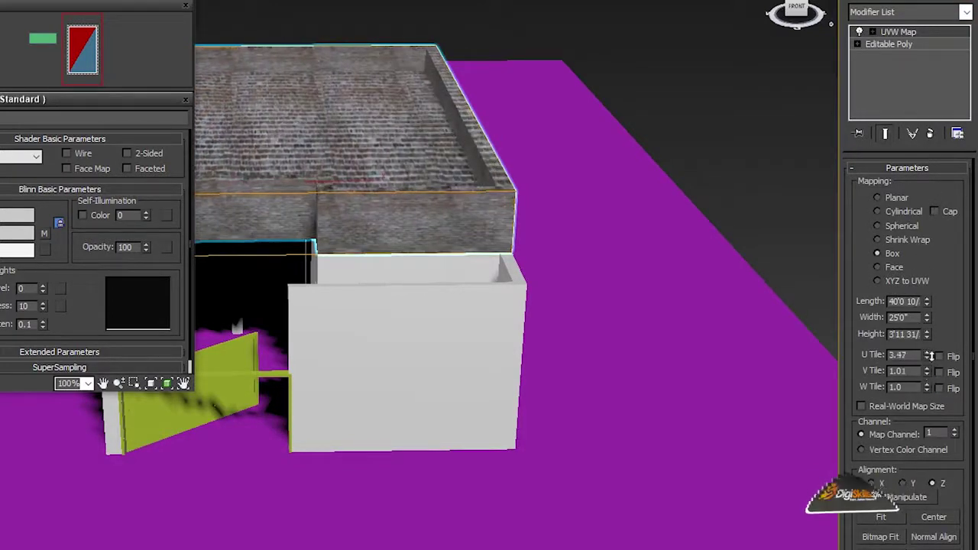
mouse_move(555, 109)
middle_mouse_down("alt")
mouse_move(425, 127)
mouse_move(474, 150)
mouse_move(508, 188)
middle_mouse_up("alt")
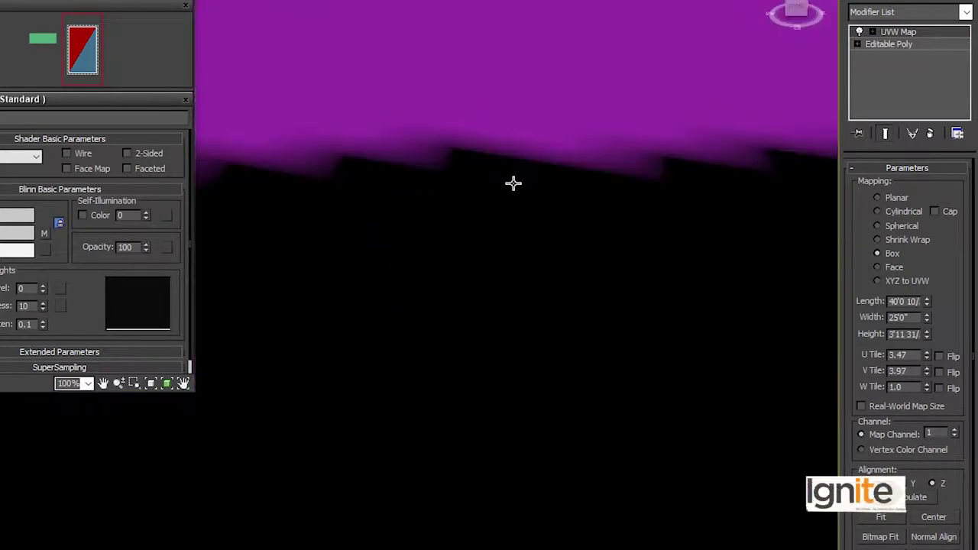
Deselect the roof and frame the building from a more frontal view.
middle_click_drag(603, 188, 526, 169, "alt")
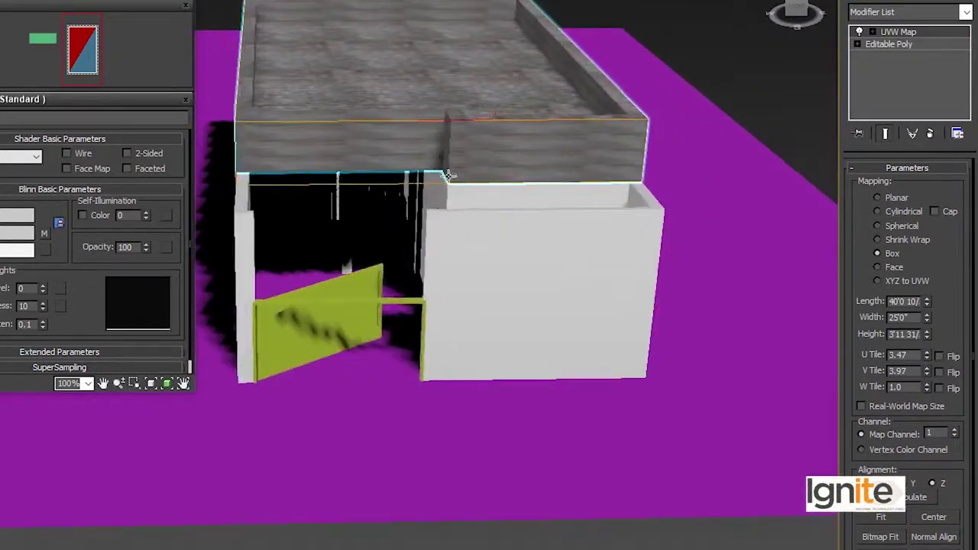
scroll(312, 301, "up", 5)
scroll(408, 321, "down", 5)
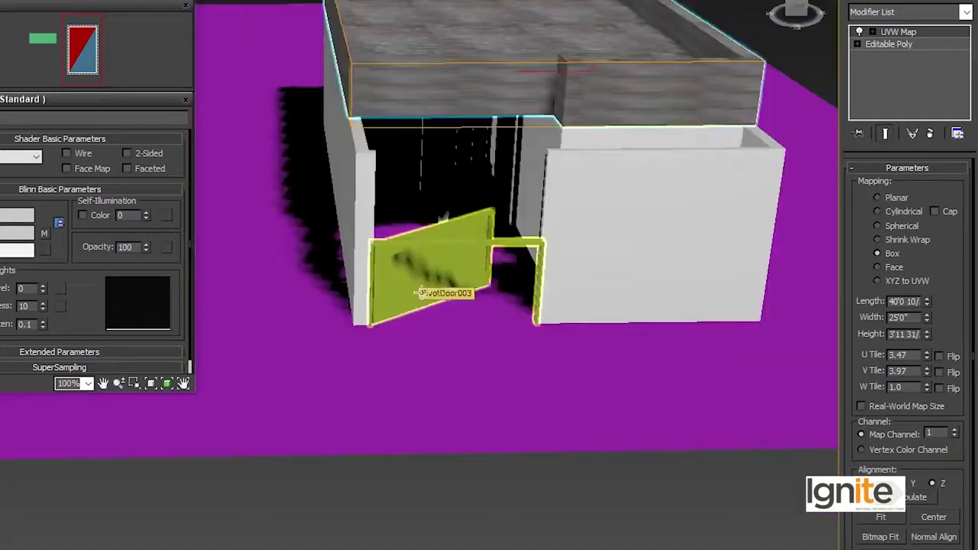
middle_click_drag(420, 293, 407, 265)
left_click(410, 257)
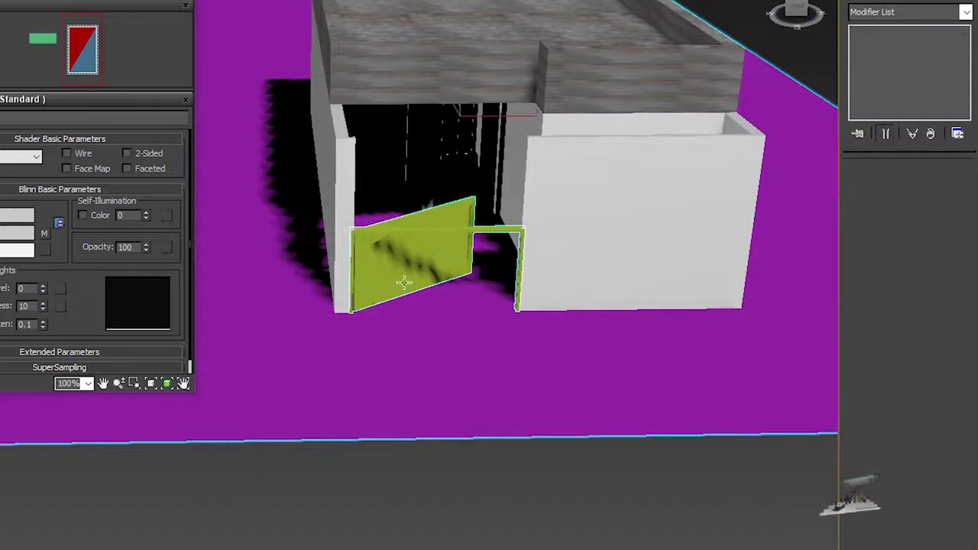
middle_click_drag(454, 323, 502, 268)
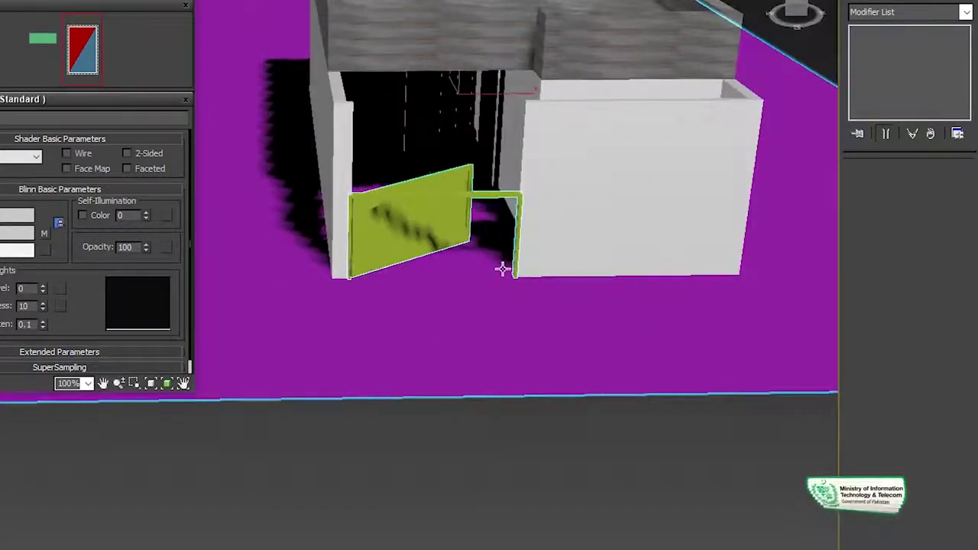
scroll(502, 268, "down", 5)
scroll(465, 256, "up", 4)
scroll(470, 252, "down", 4)
Select the pivot door and open the Slate Material Editor with M.
left_click(470, 251)
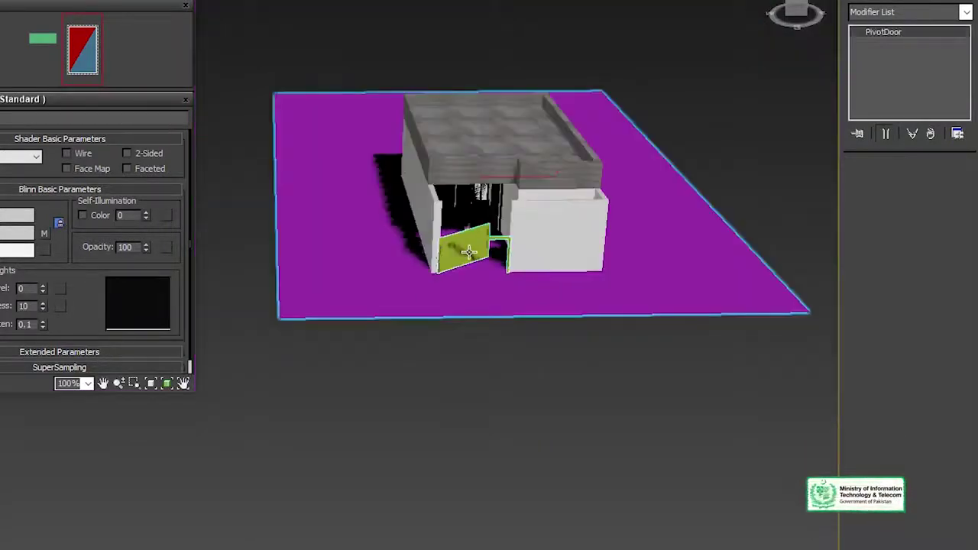
scroll(469, 252, "up", 4)
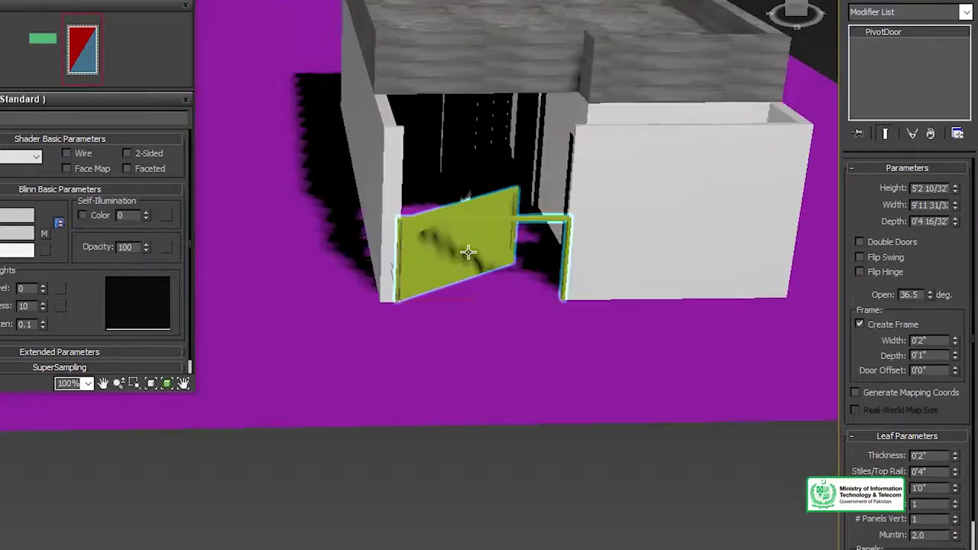
scroll(467, 253, "down", 3)
key("m")
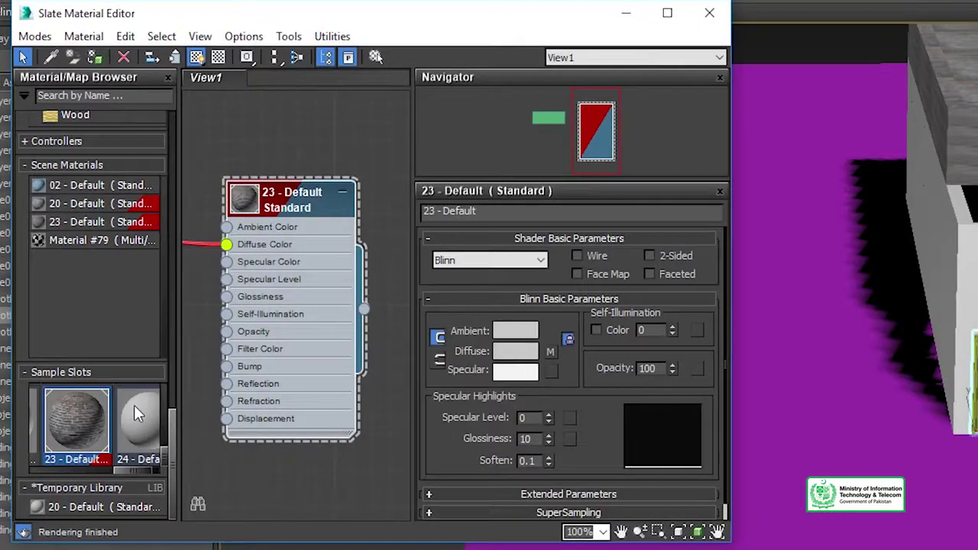
Bring the 22 - Default material into the editor and show its parameters.
double_click(136, 409)
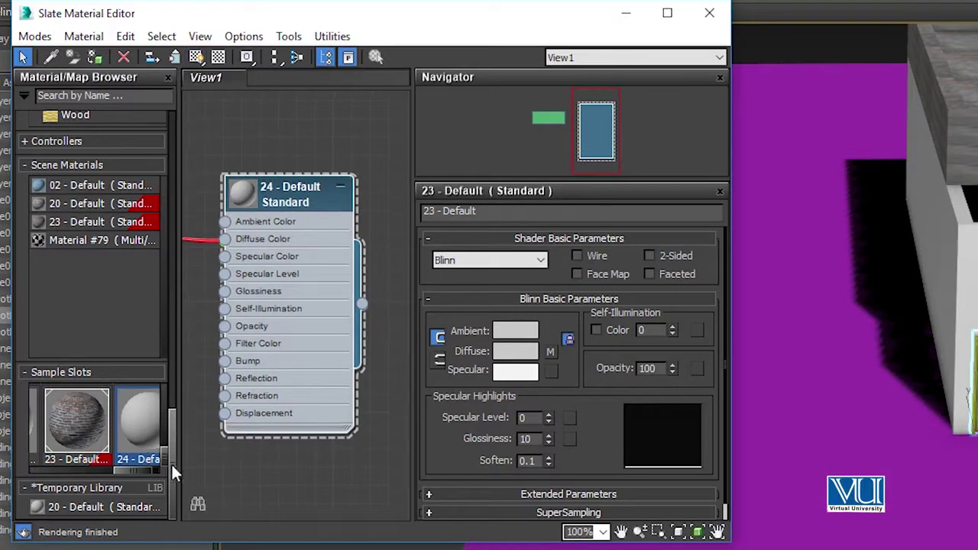
left_click_drag(138, 467, 108, 471)
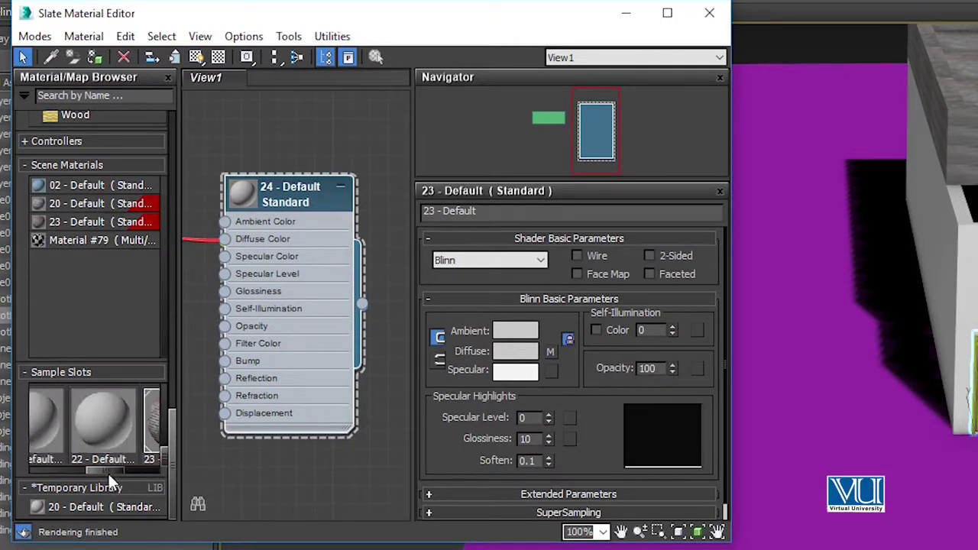
left_click(108, 428)
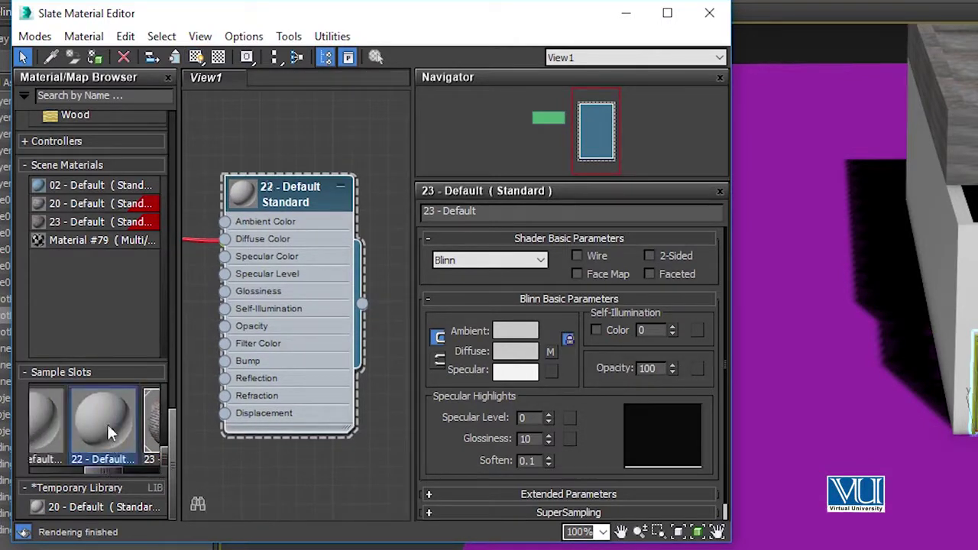
double_click(273, 239)
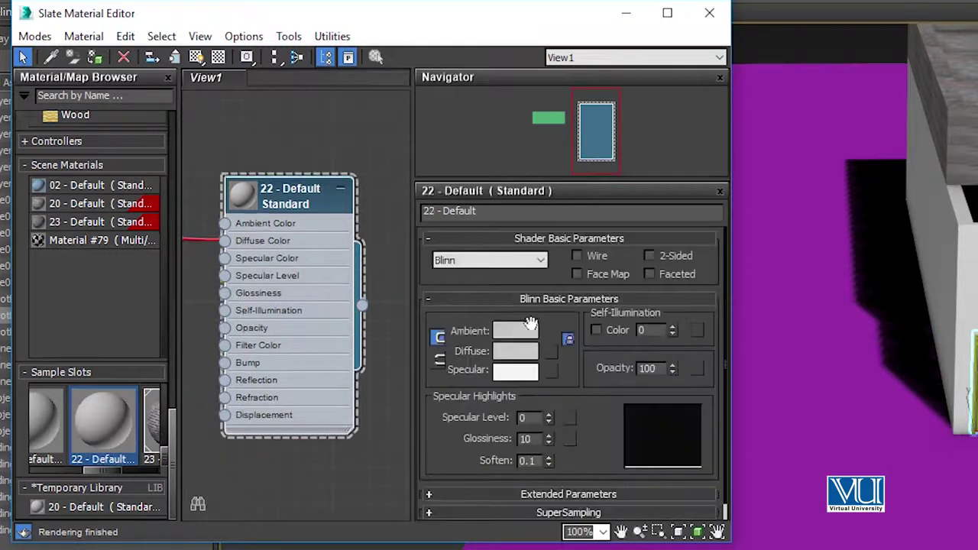
Load the clear-glass window texture from the glass texture folder as its diffuse Bitmap.
left_click(553, 352)
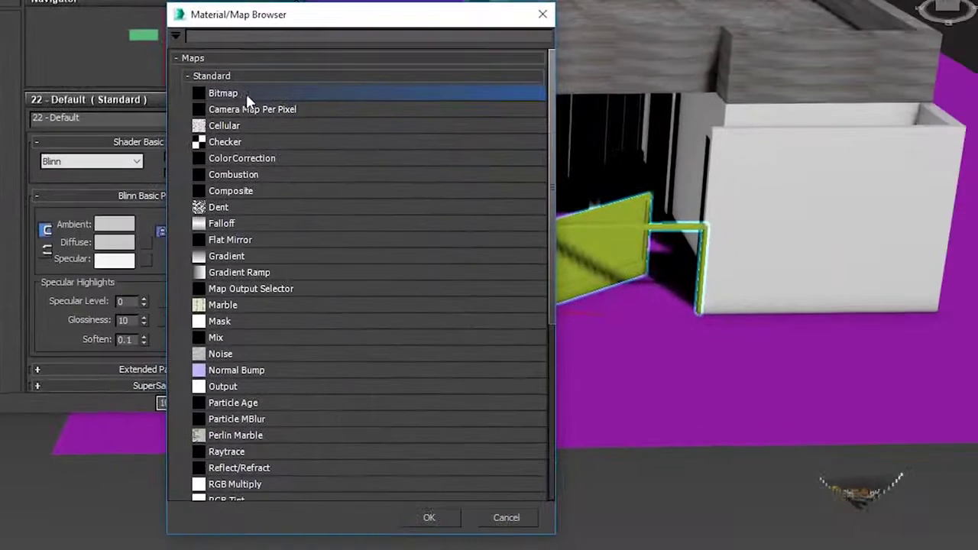
double_click(240, 97)
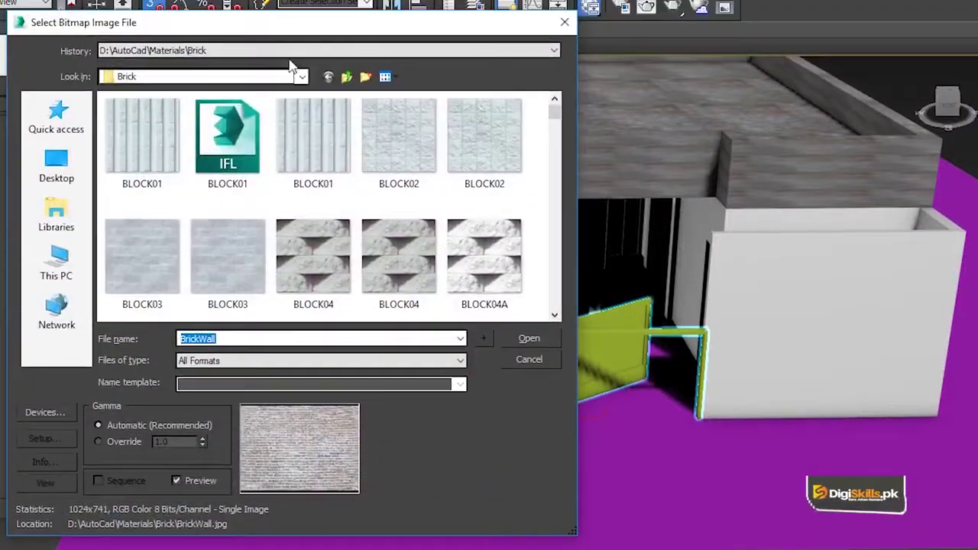
left_click(345, 75)
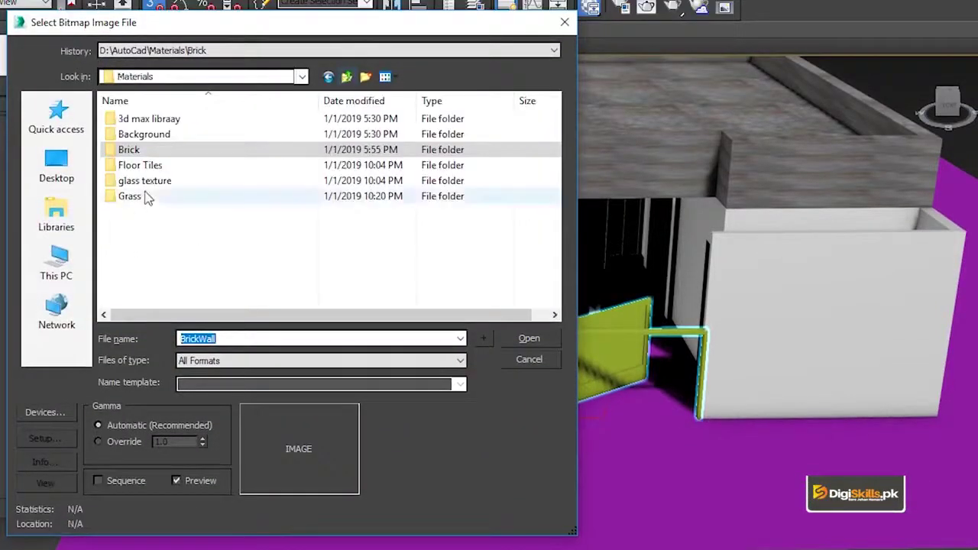
double_click(145, 181)
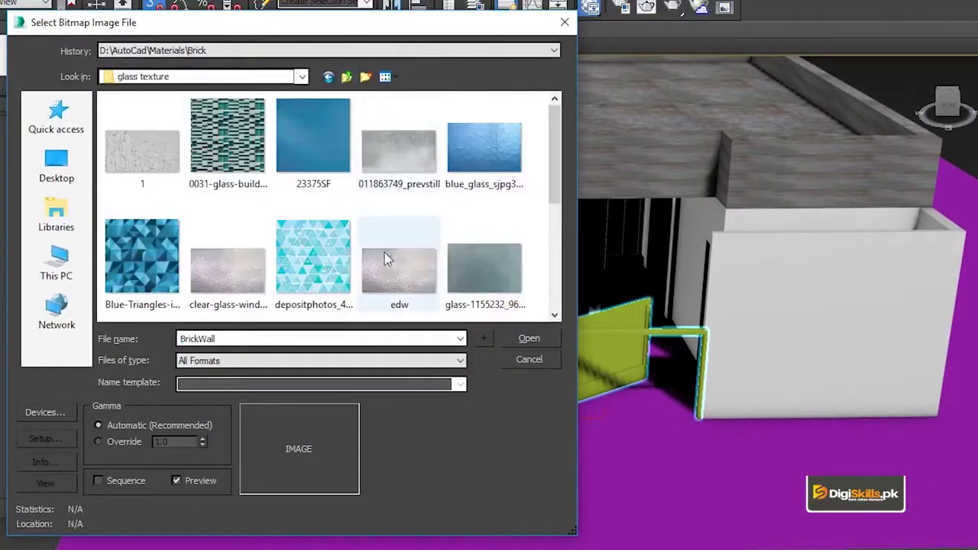
scroll(397, 262, "down", 3)
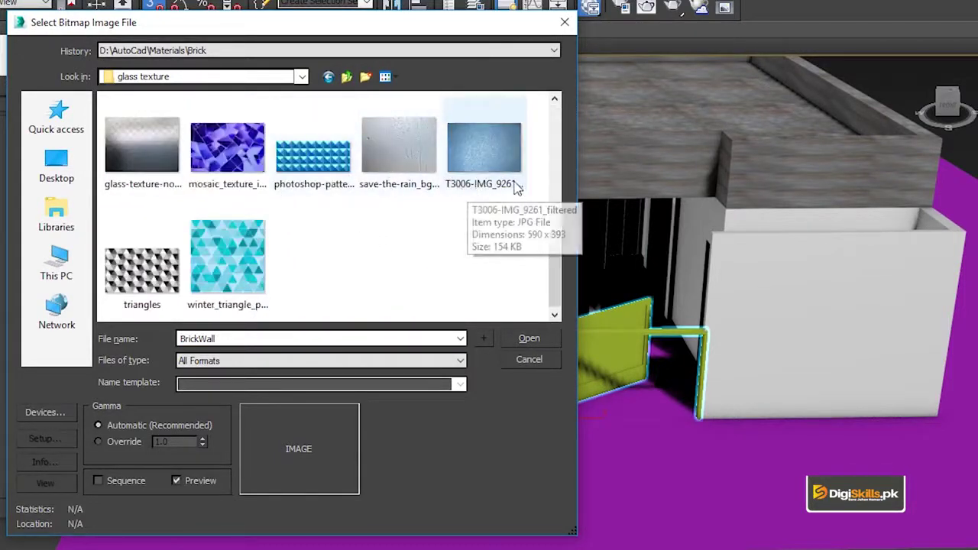
scroll(225, 221, "up", 2)
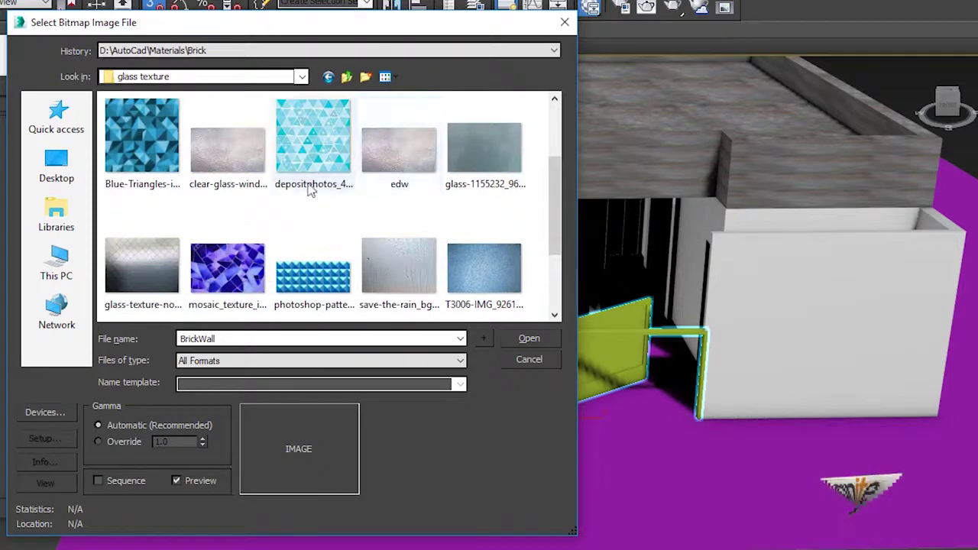
left_click(237, 179)
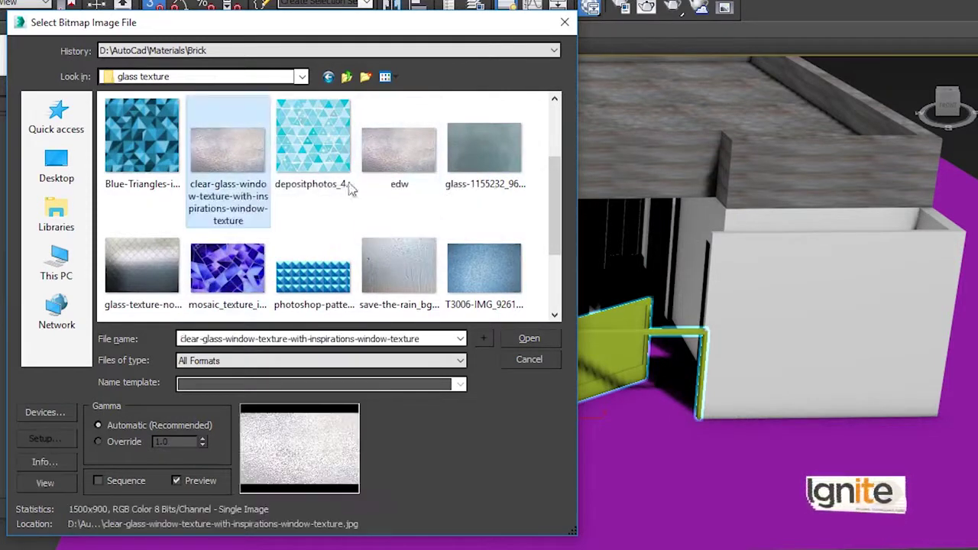
left_click(526, 340)
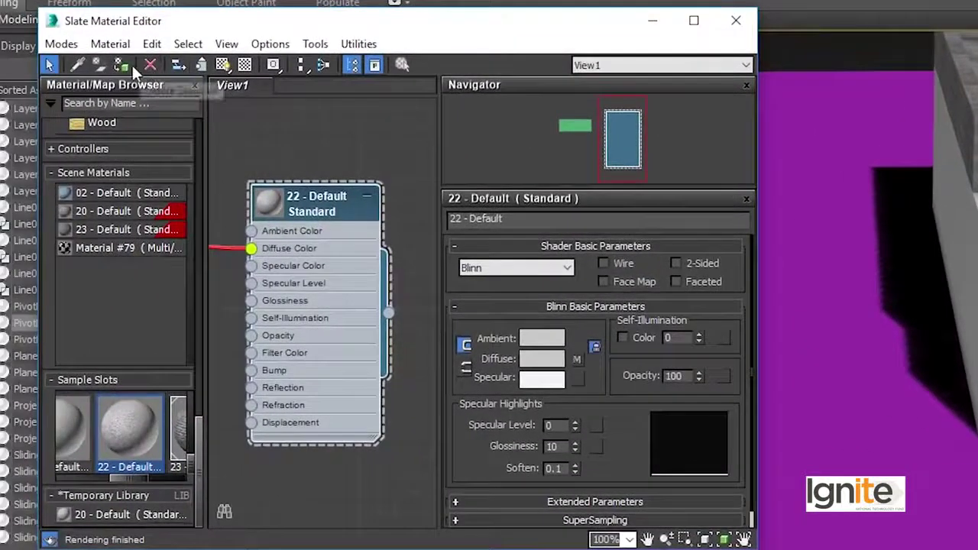
Assign the glass material to PivotDoor003 and show its texture in the viewport.
left_click(120, 61)
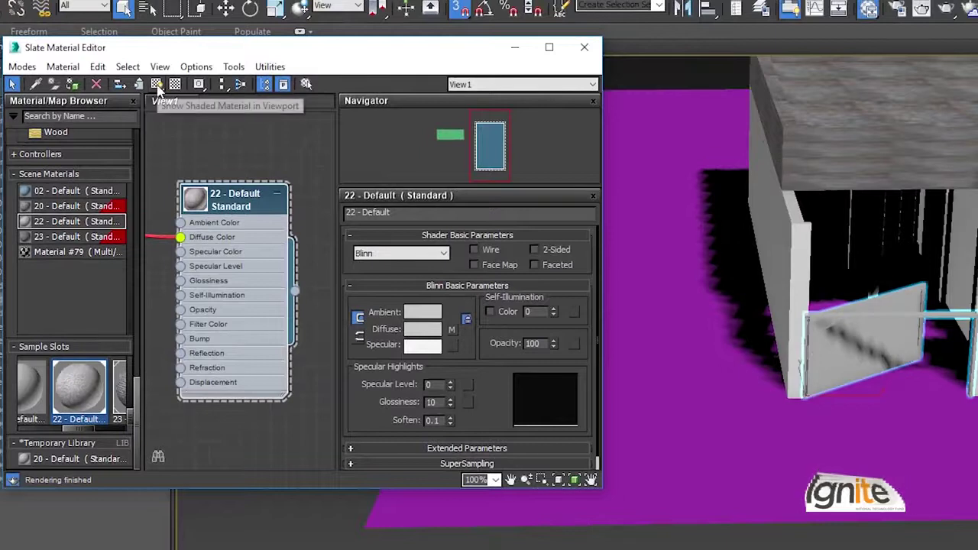
left_click(157, 84)
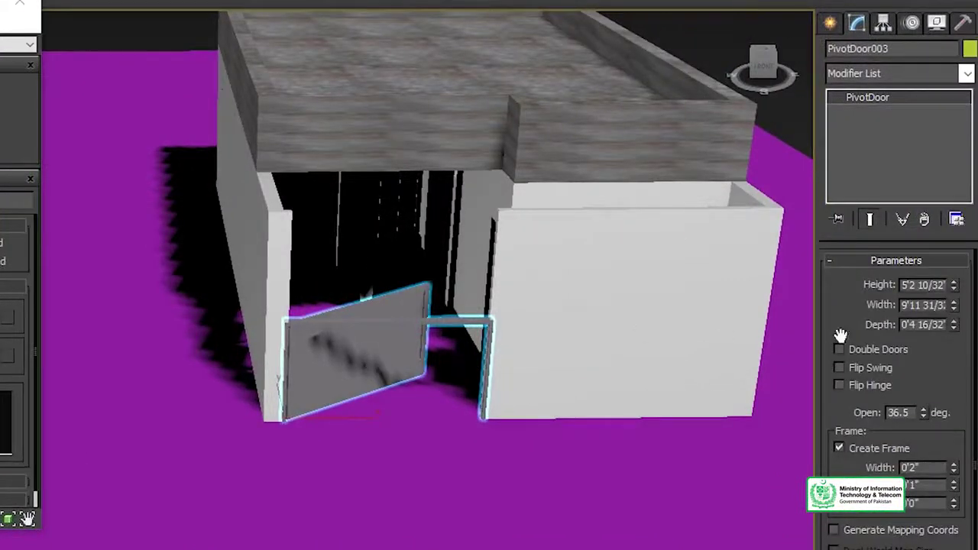
Add a planar UVW Map to PivotDoor003 with U tile 3.77 and V tile 3.5.
left_click(894, 69)
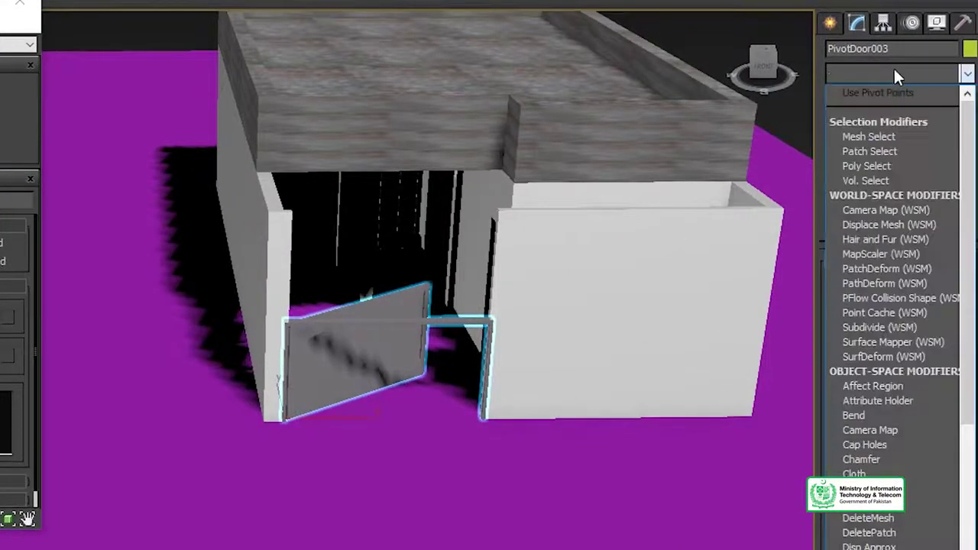
type("u")
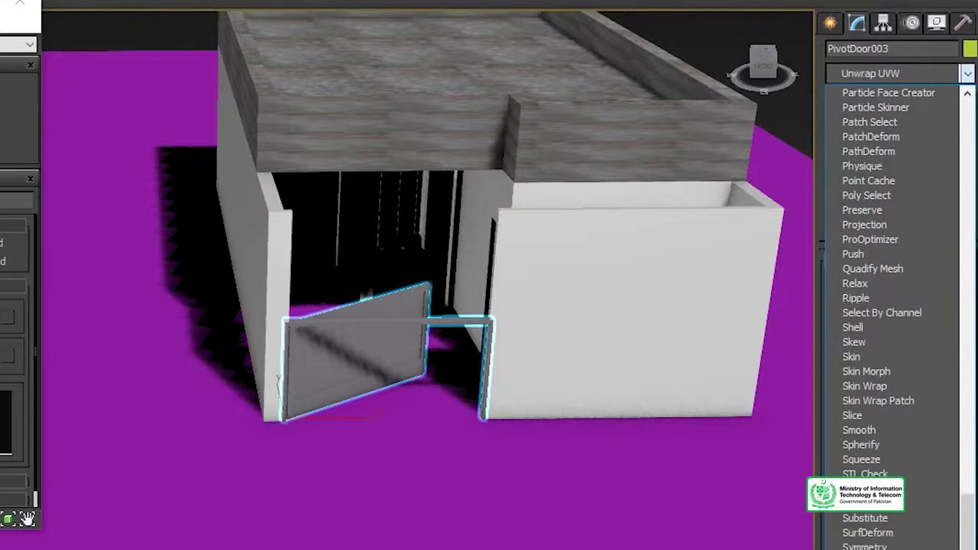
key("Down")
key("Return")
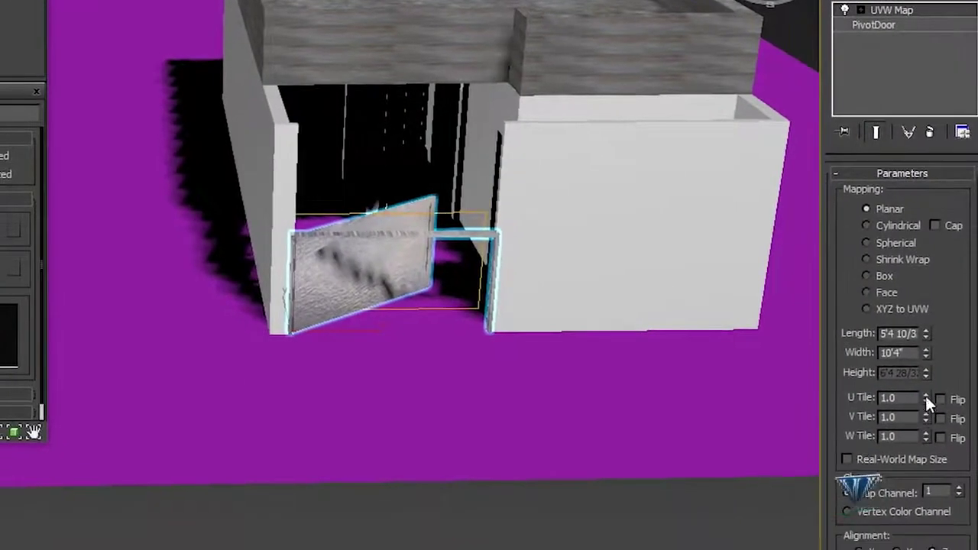
left_click_drag(924, 399, 897, 386)
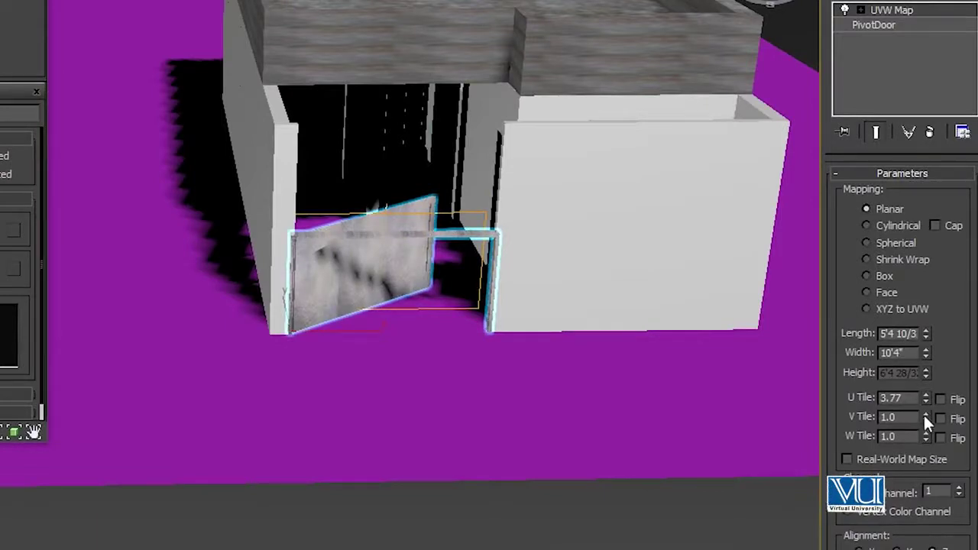
left_click_drag(925, 417, 928, 321)
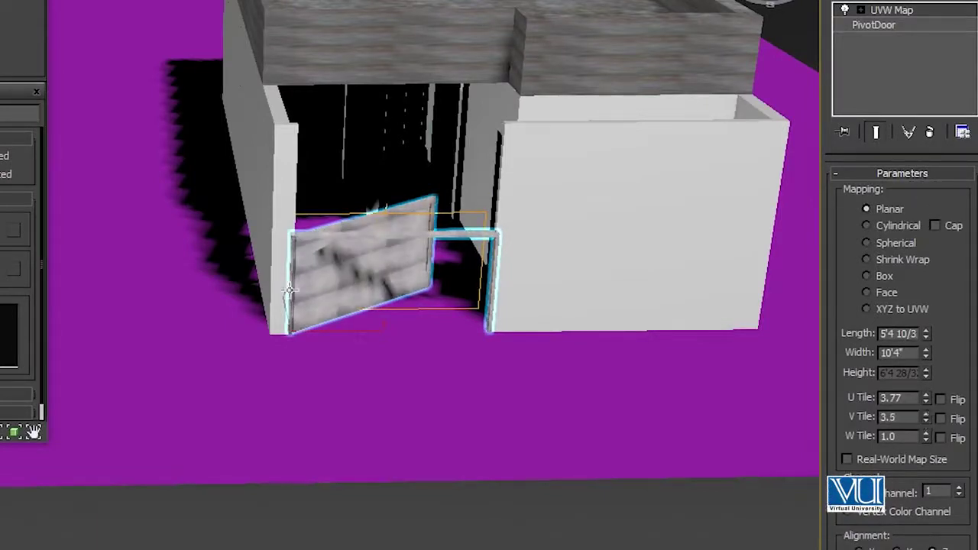
scroll(370, 284, "up", 10)
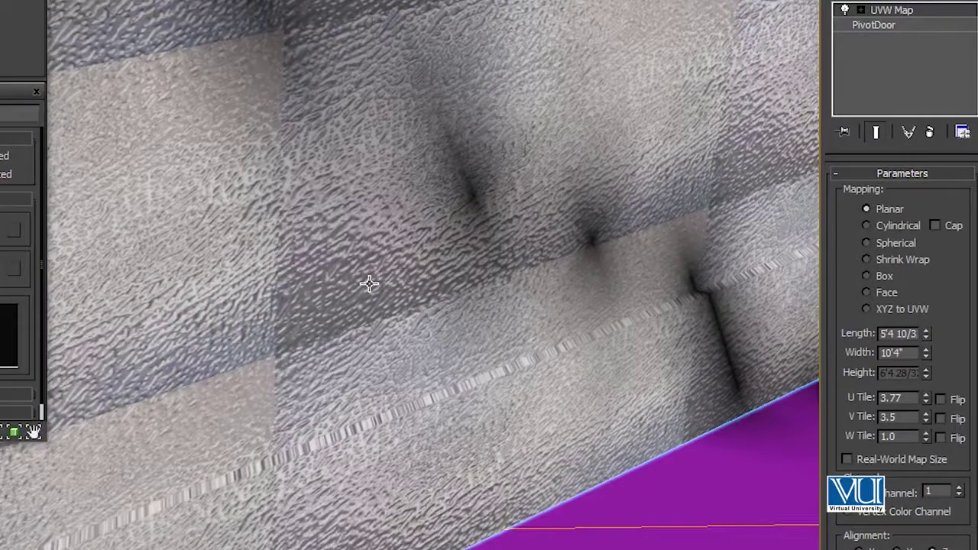
scroll(375, 202, "down", 5)
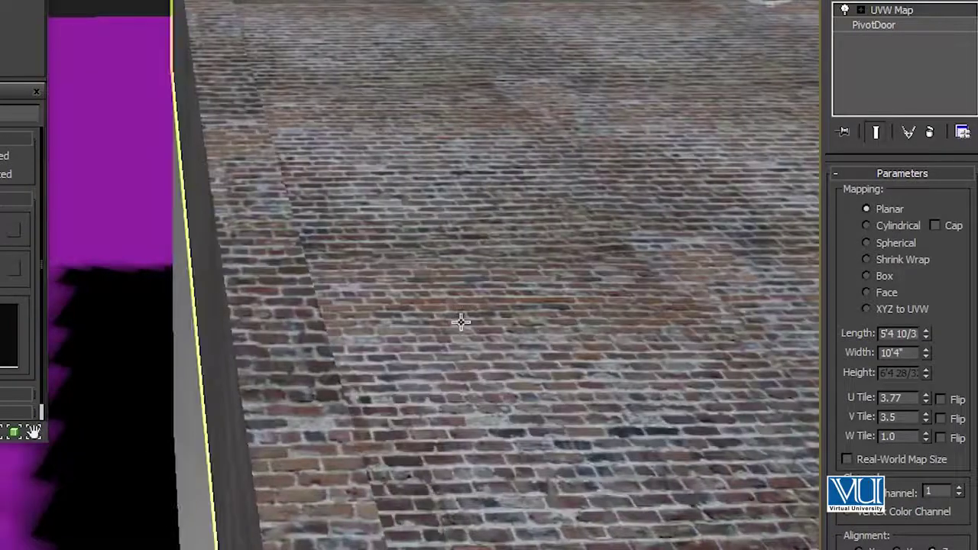
scroll(461, 323, "down", 5)
scroll(511, 360, "up", 5)
middle_click_drag(391, 173, 406, 323)
scroll(406, 320, "up", 3)
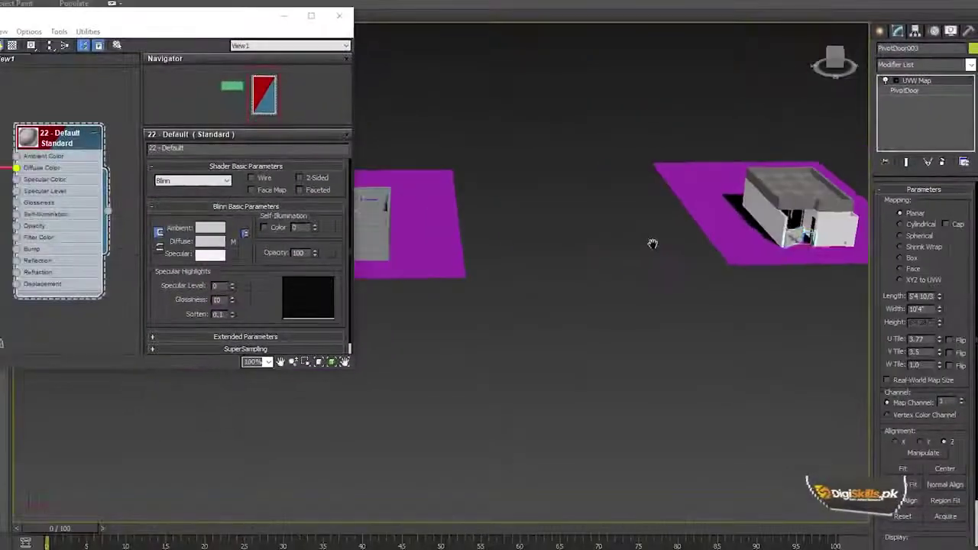
left_click(448, 218)
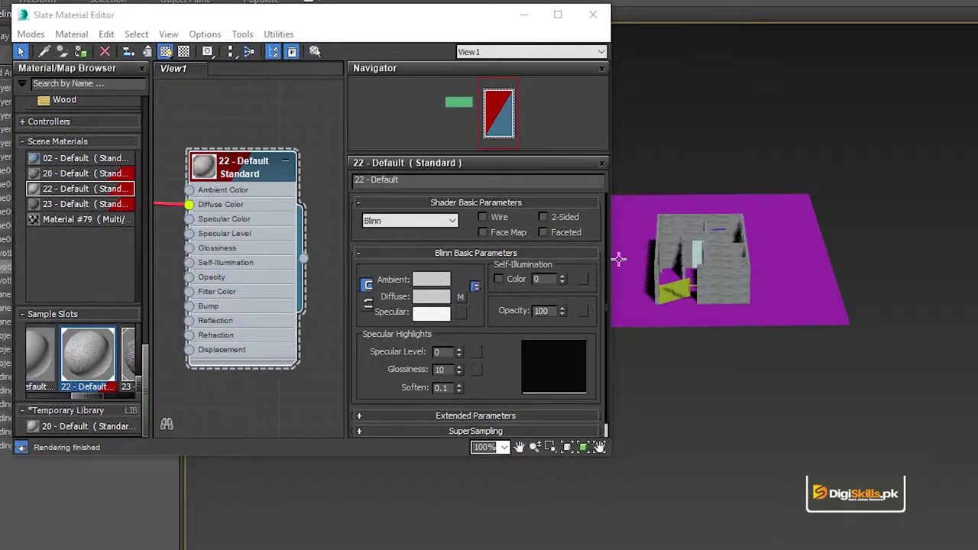
scroll(935, 300, "down", 2)
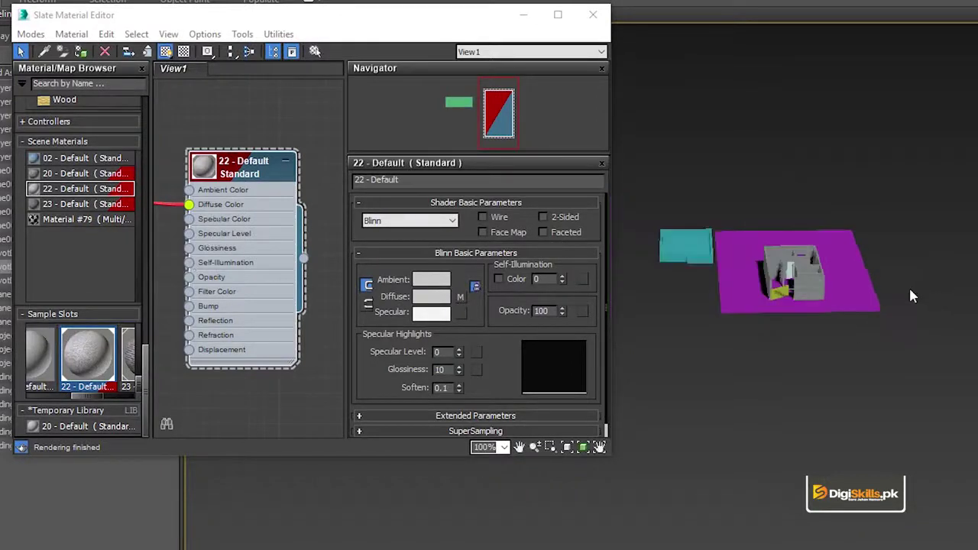
scroll(692, 304, "up", 5)
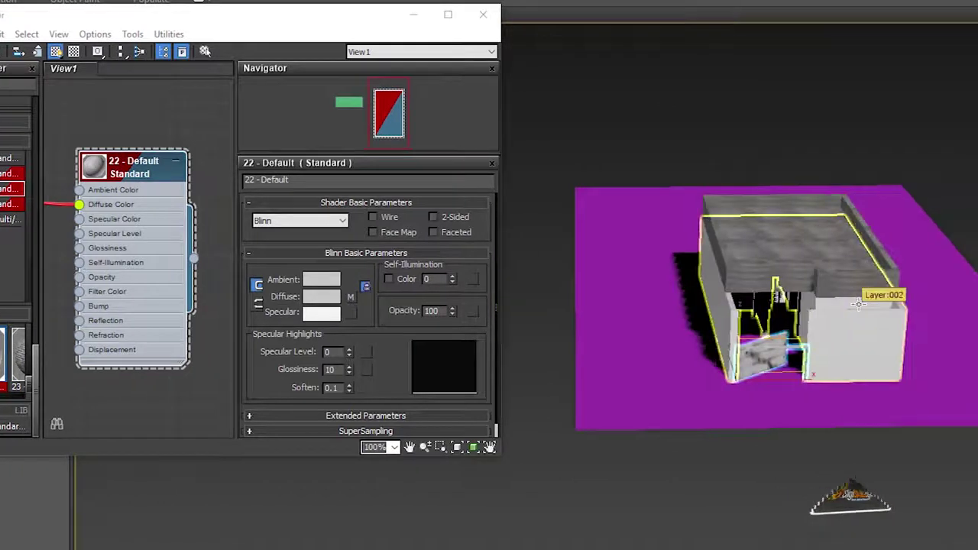
left_click(632, 285)
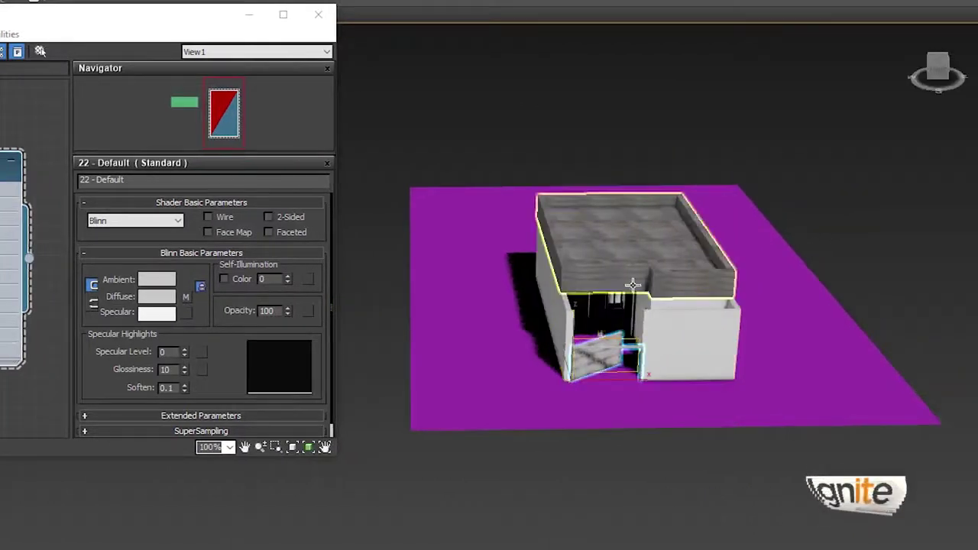